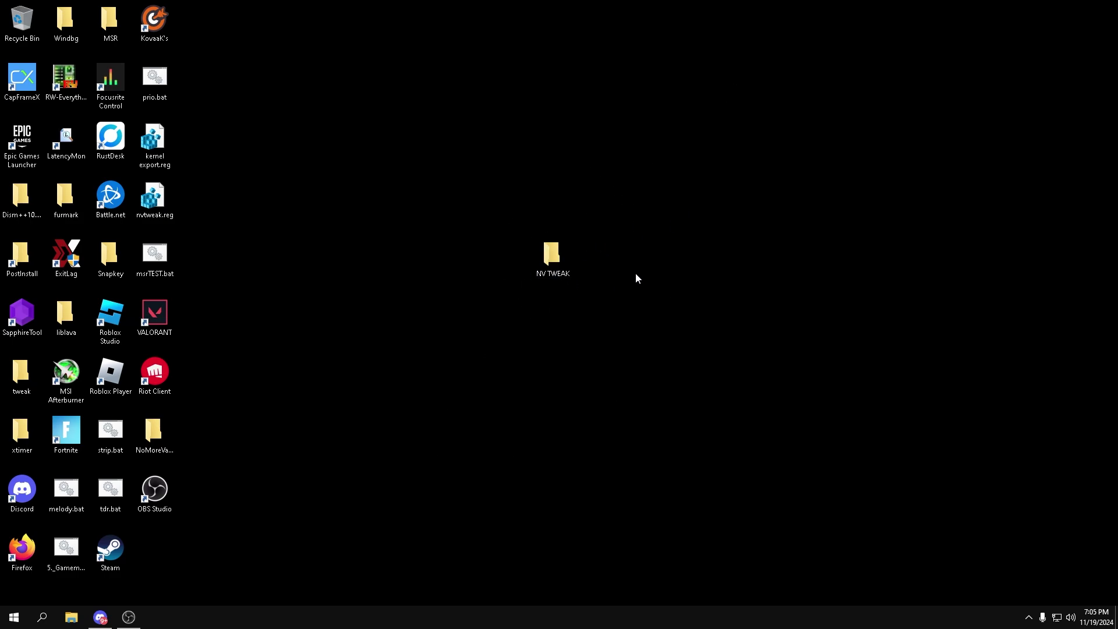
- Launch nvidiaProfileInspector.exe from the NV TWEAK folder on the desktop
double_click(548, 247)
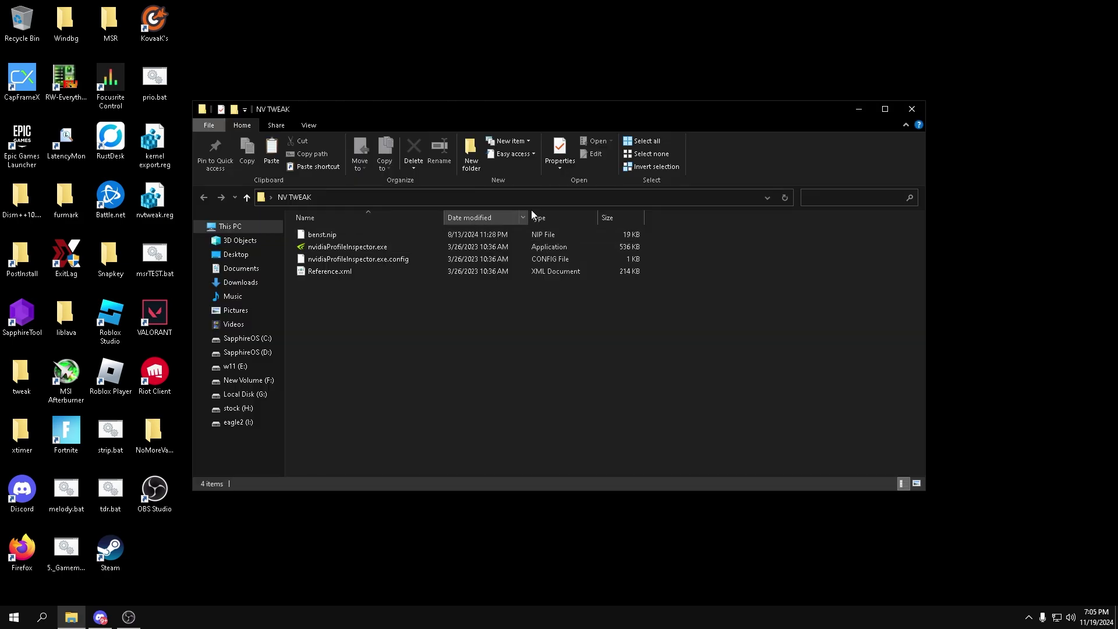
double_click(402, 247)
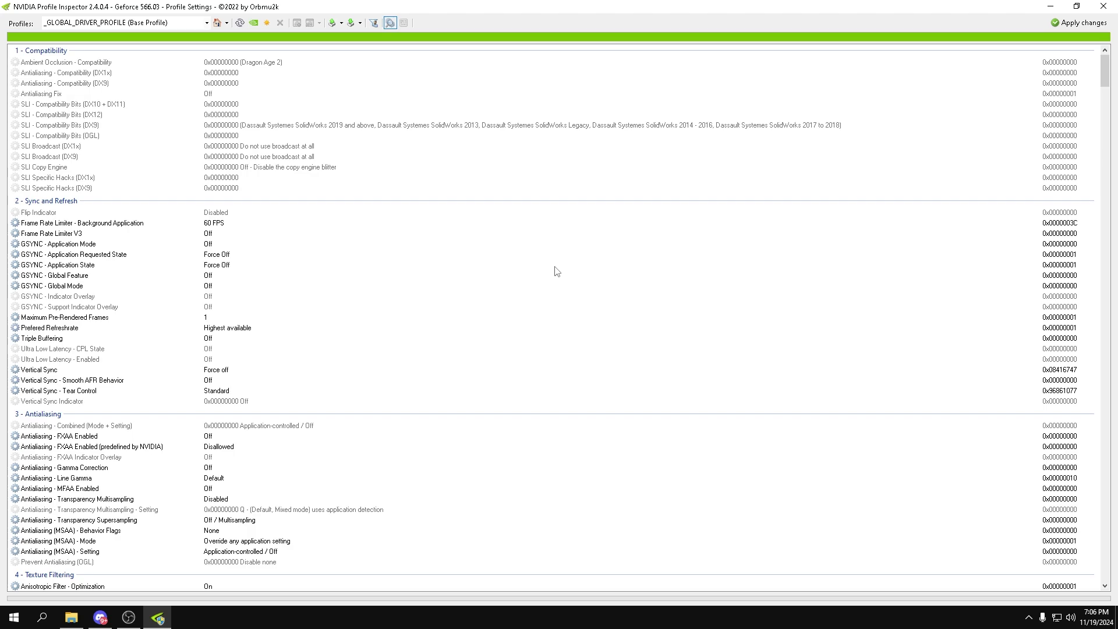
- Scroll the global profile's settings from Compatibility down to Texture Filtering to review values
scroll(220, 200, "down", 9)
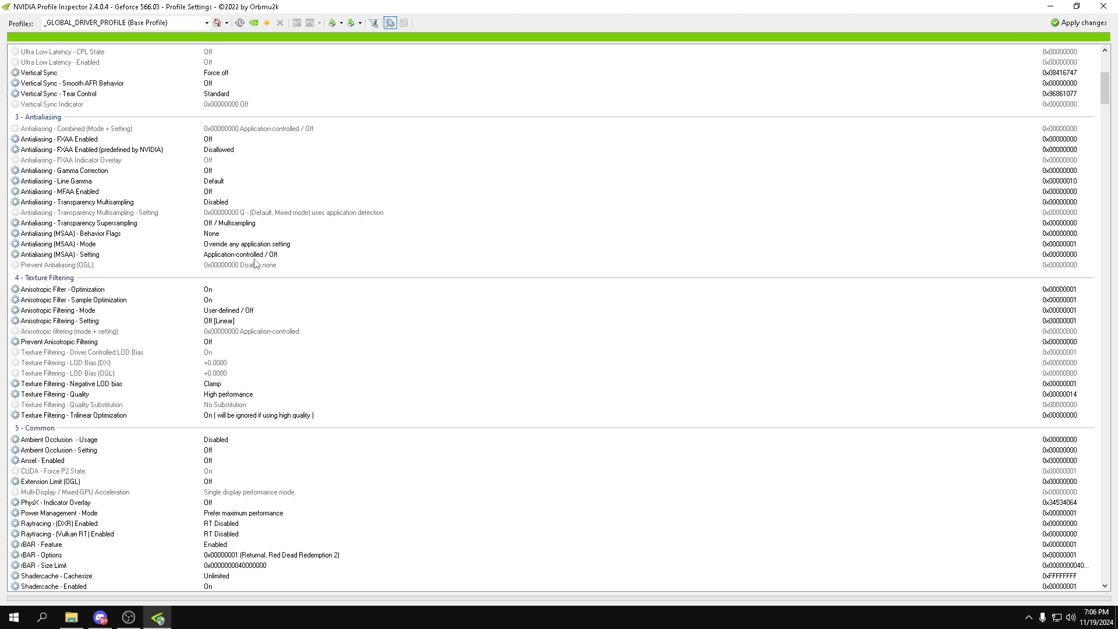
scroll(280, 264, "up", 9)
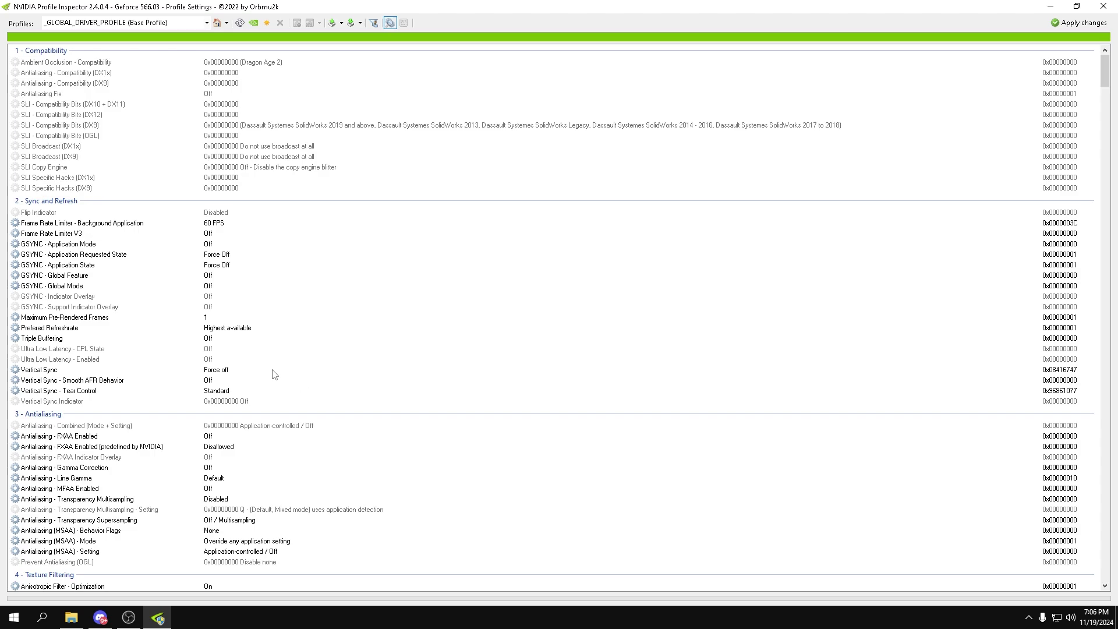
scroll(273, 372, "down", 3)
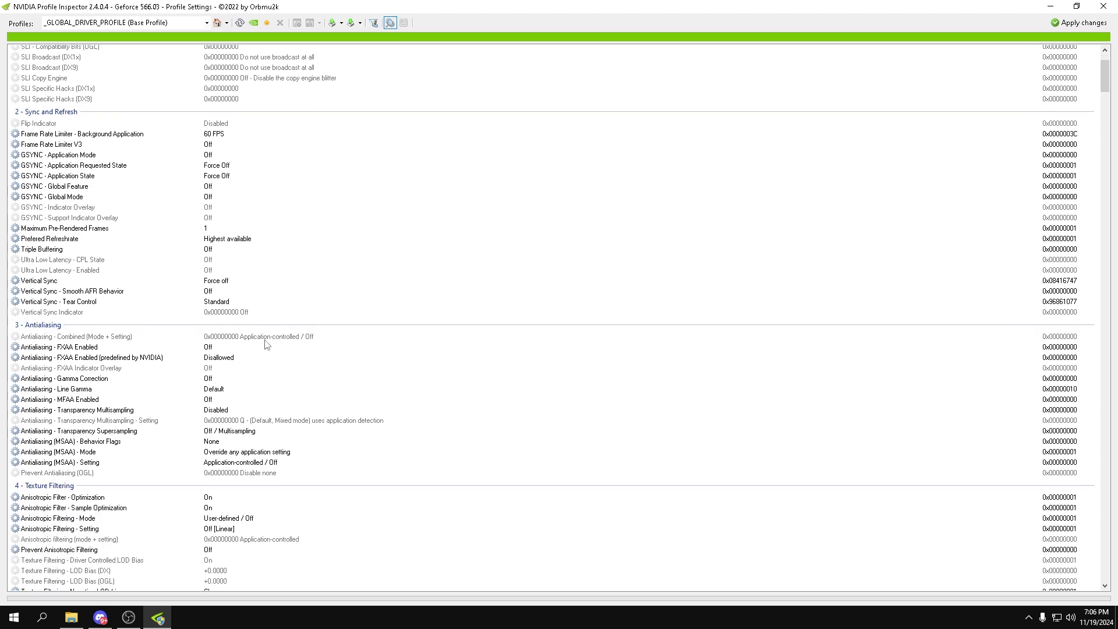
scroll(271, 350, "down", 1)
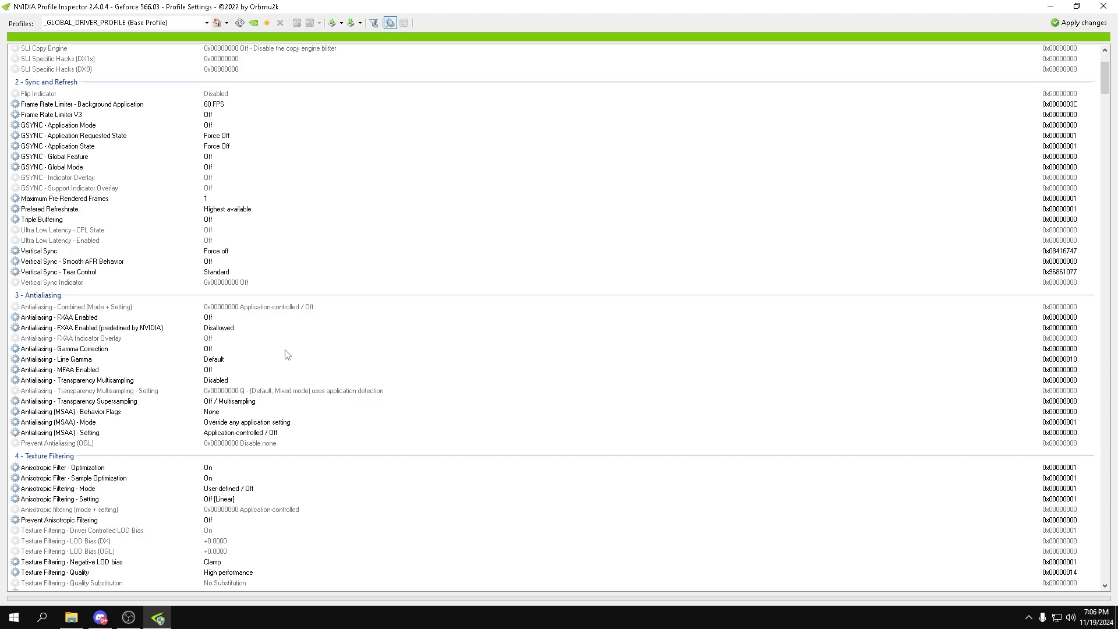
scroll(287, 355, "down", 5)
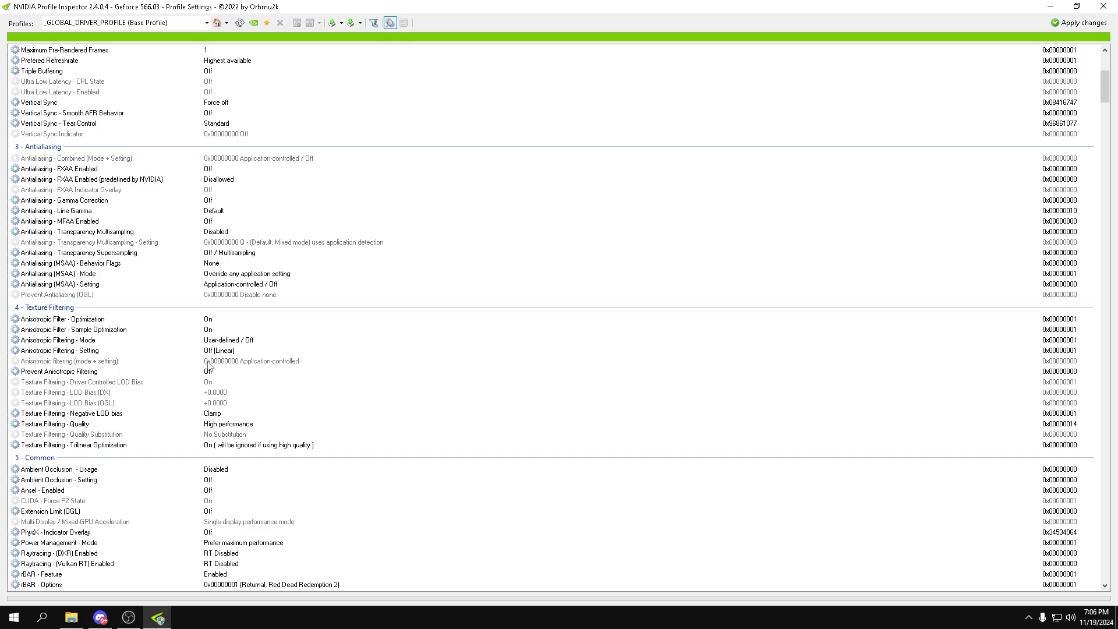
- Set Anisotropic filtering to 0x10000001 Off [Linear] and Prevent Anisotropic Filtering to On
left_click(244, 362)
scroll(253, 373, "down", 1)
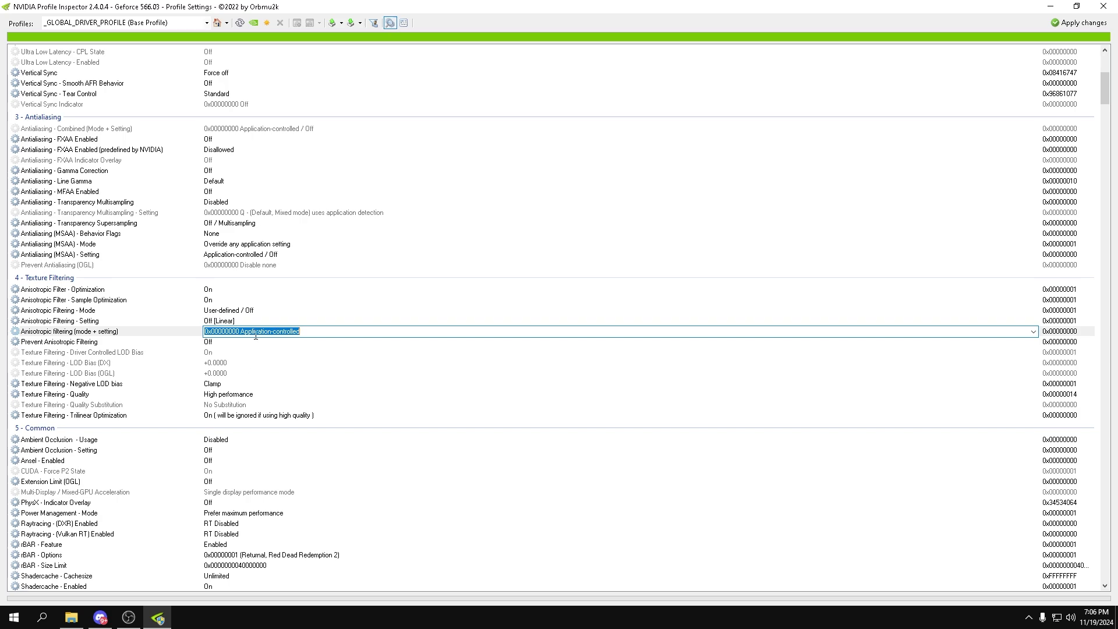
scroll(253, 348, "down", 2)
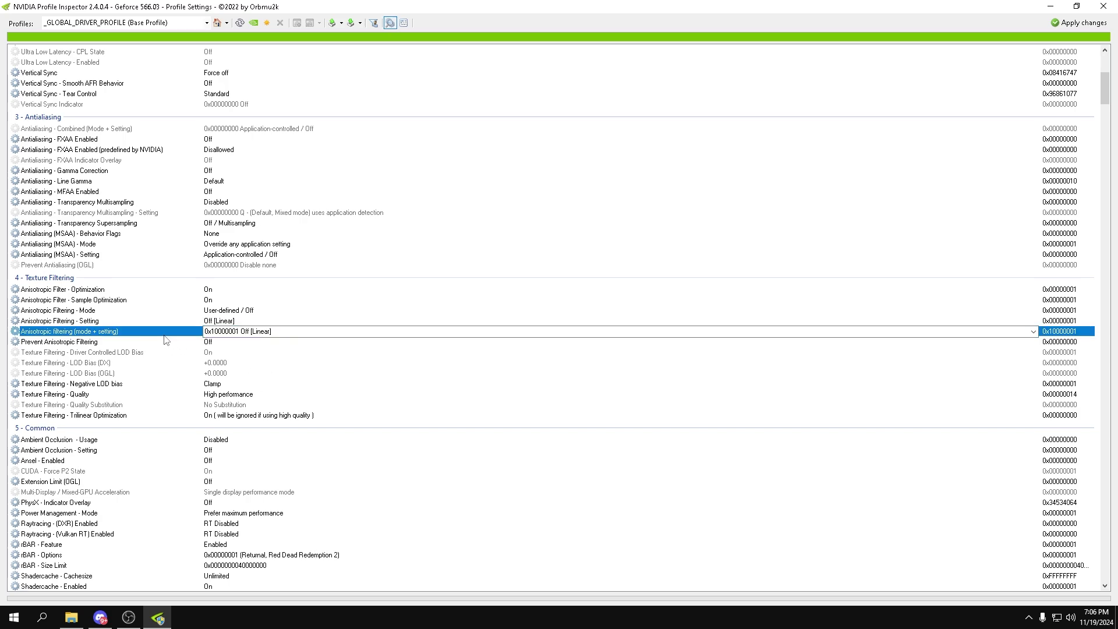
left_click(215, 342)
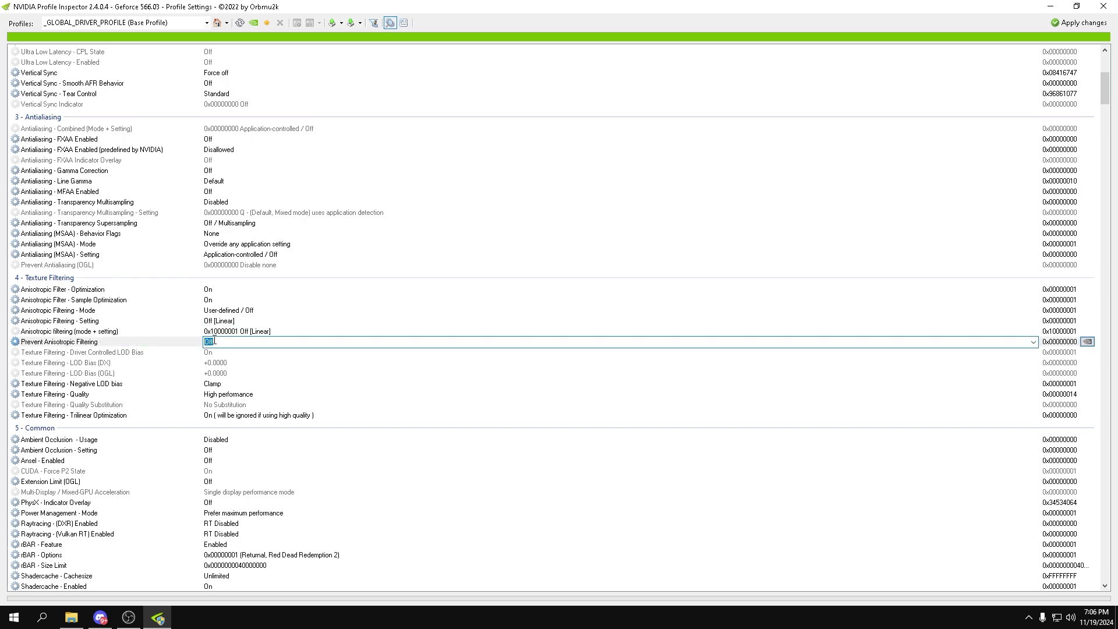
scroll(215, 341, "down", 1)
left_click(192, 352)
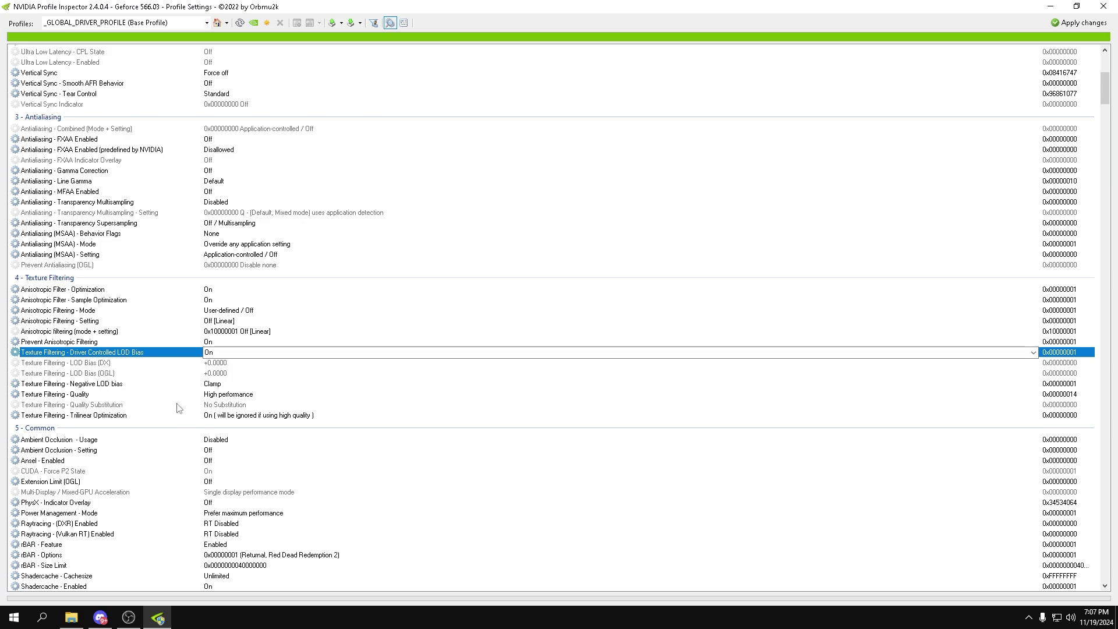
- Review the Texture Filtering Quality, Quality Substitution and Trilinear Optimization rows
left_click(225, 396)
left_click(235, 406)
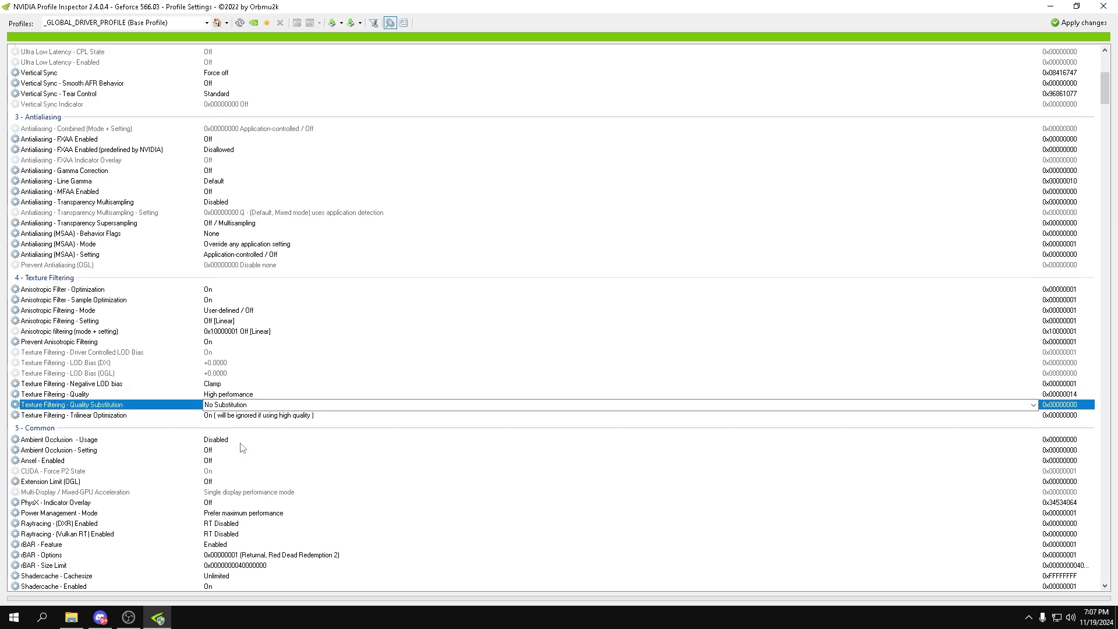
left_click(242, 416)
scroll(172, 486, "down", 2)
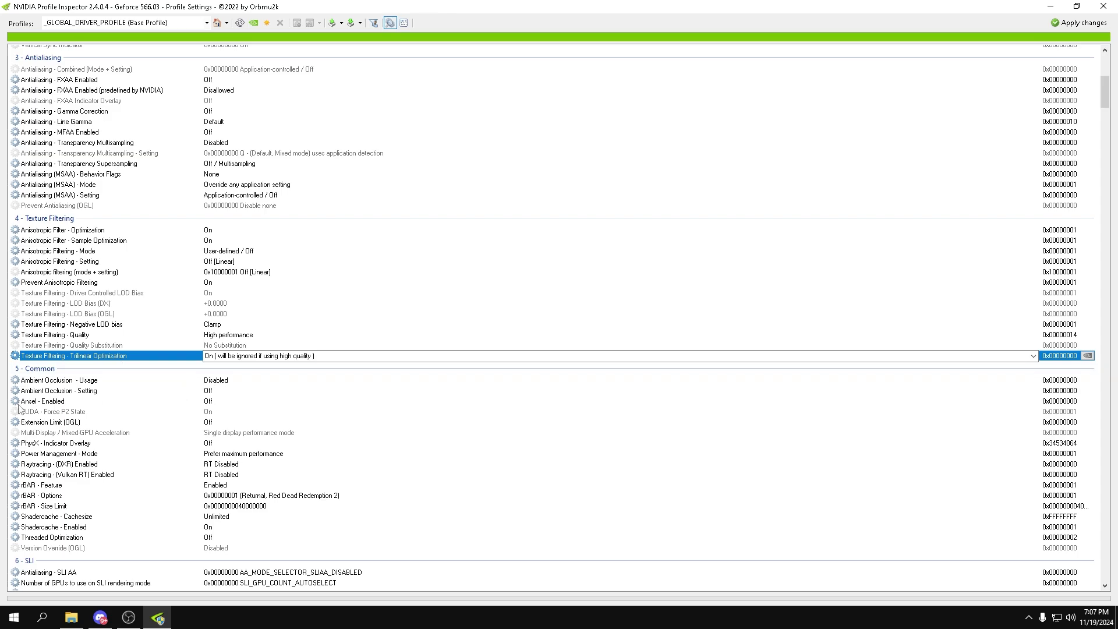
- Set CUDA - Force P2 State to Off, then review PhysX, Power Management, rBAR and Threaded Optimization
left_click(222, 412)
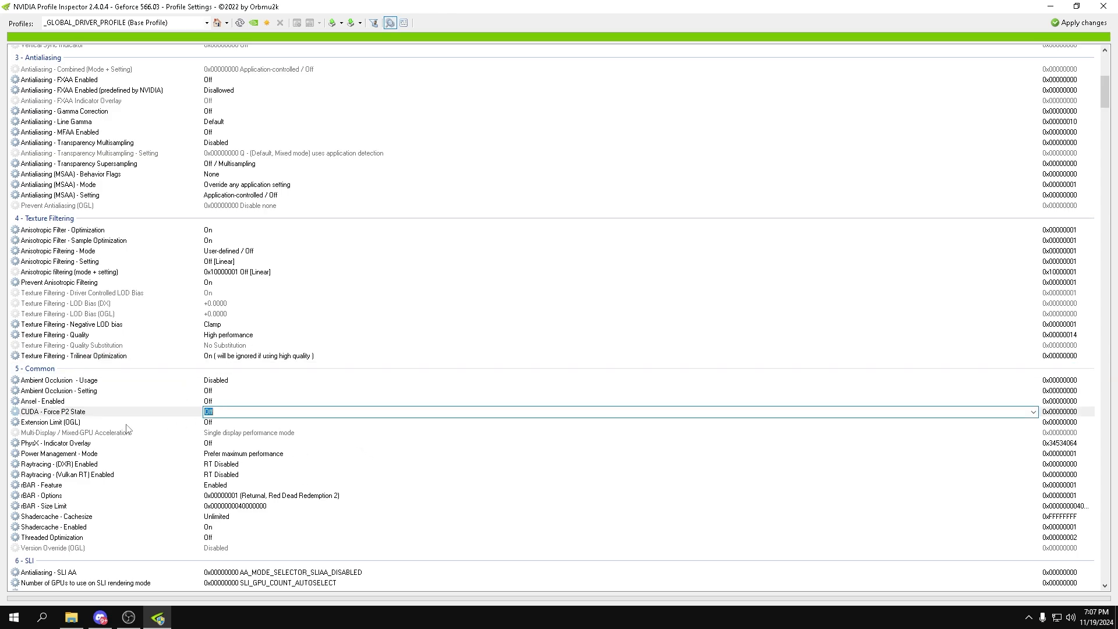
left_click(79, 432)
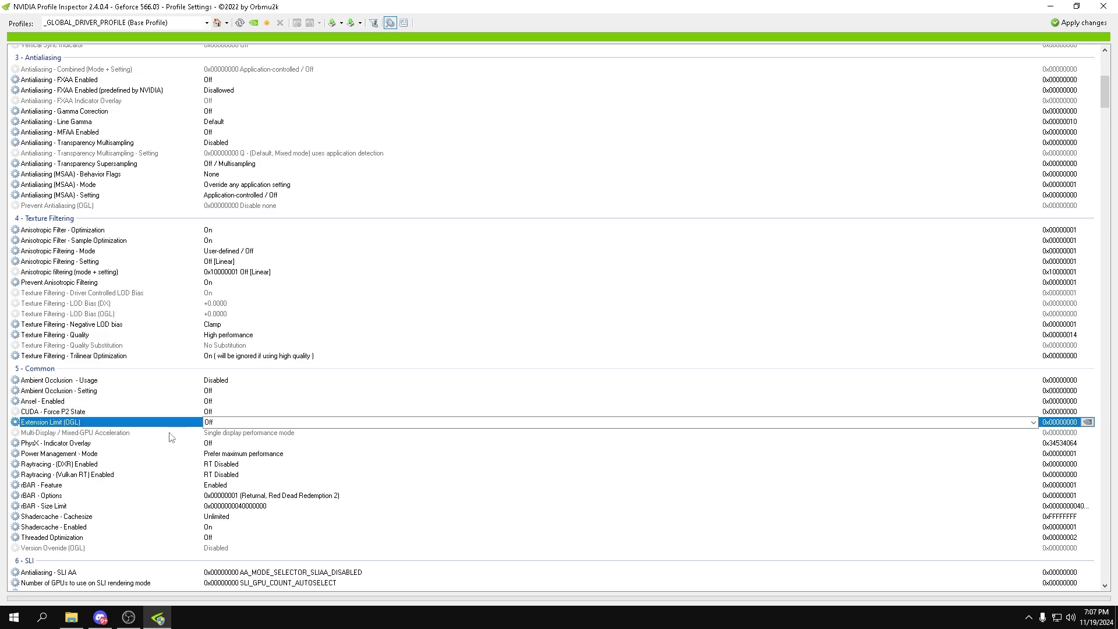
left_click(254, 433)
left_click(254, 445)
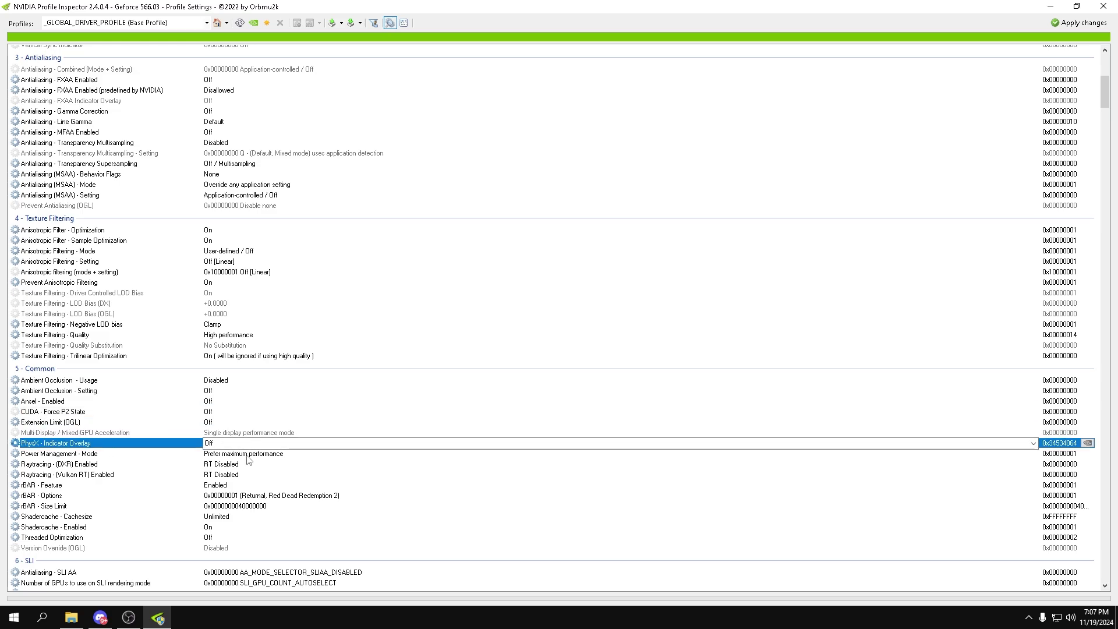
left_click(246, 459)
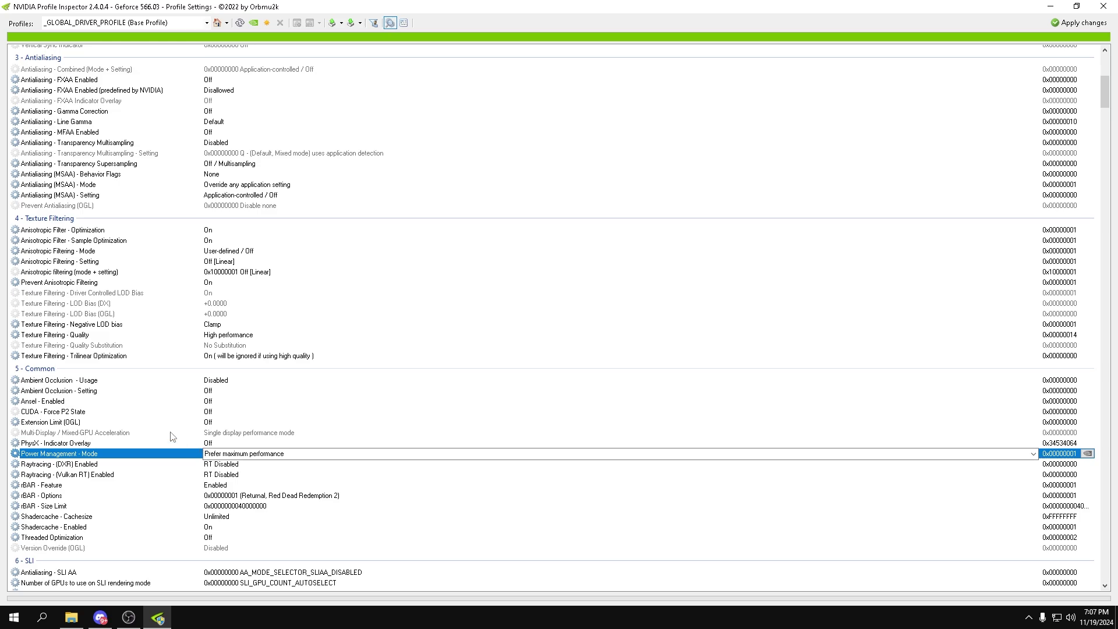
left_click(212, 488)
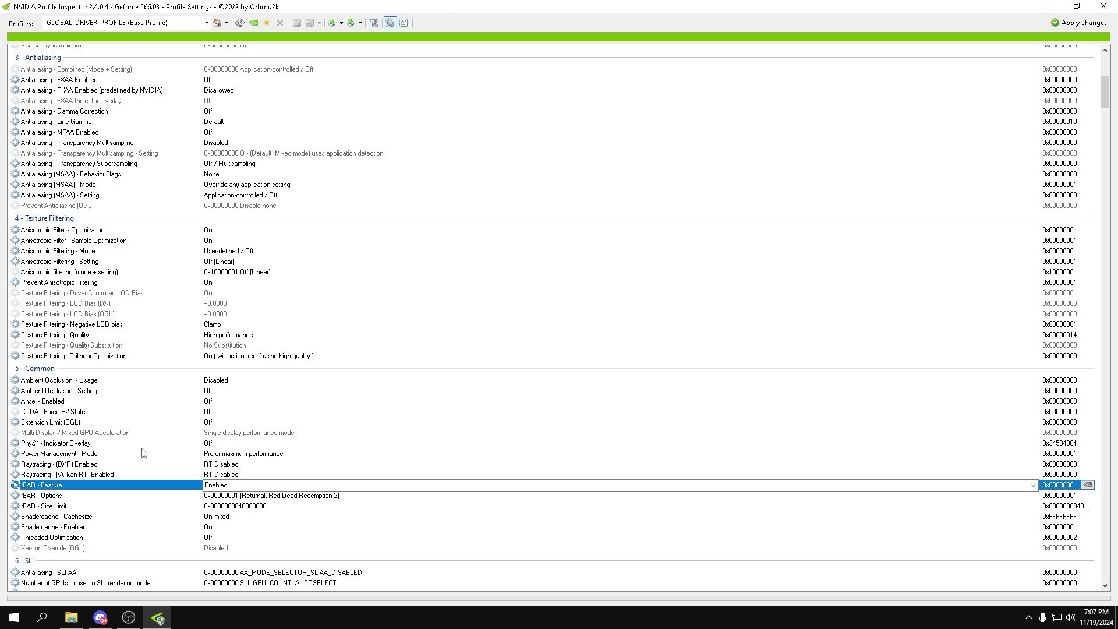
scroll(146, 457, "down", 1)
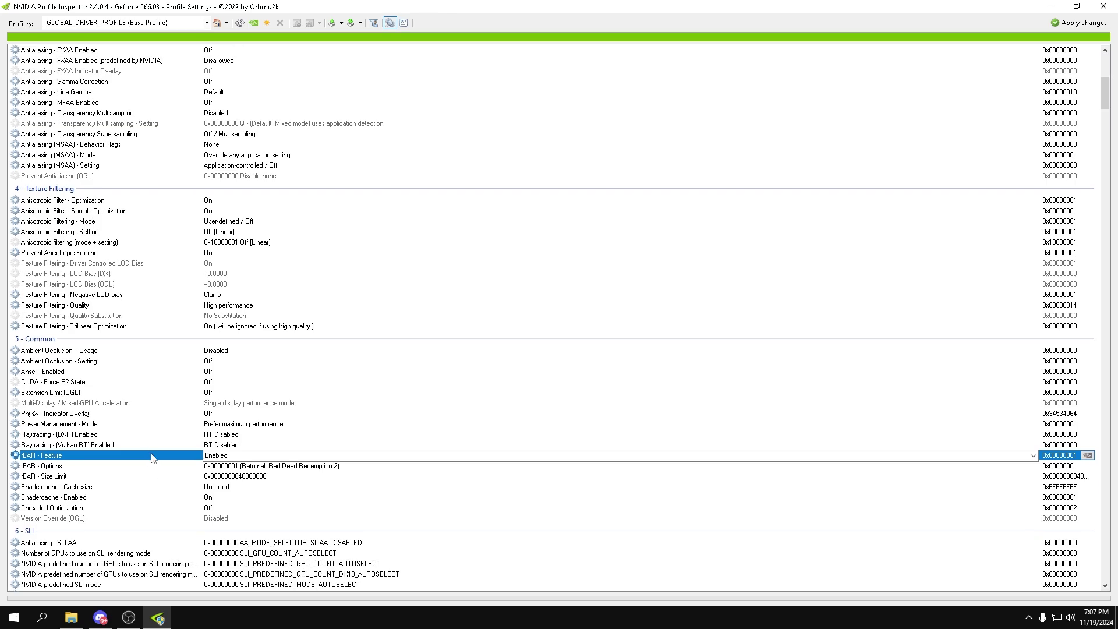
scroll(138, 407, "down", 1)
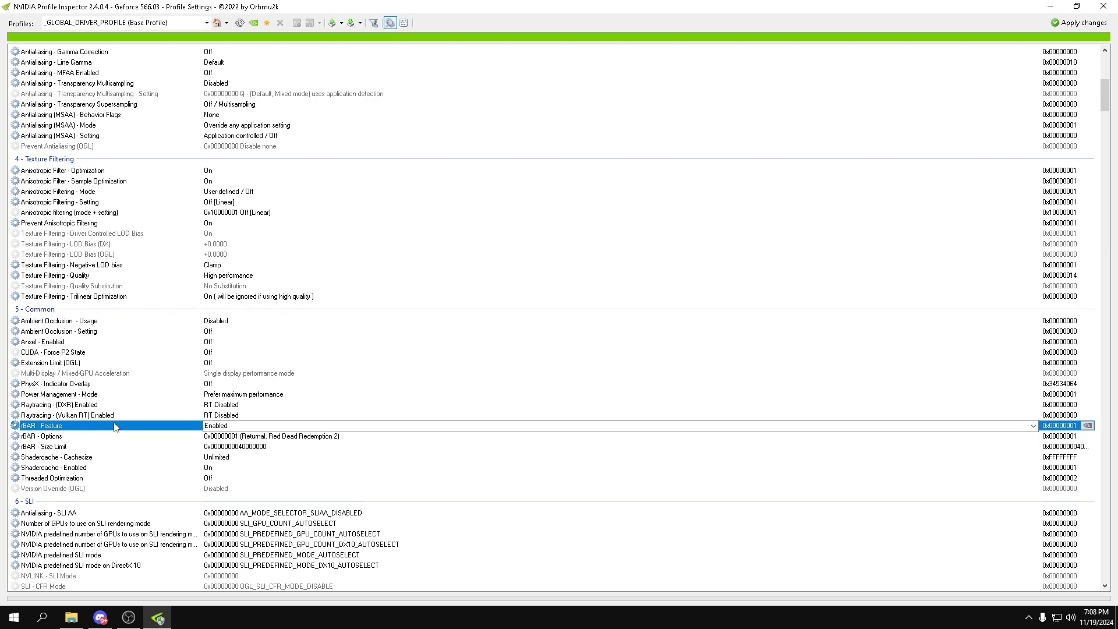
left_click(212, 479)
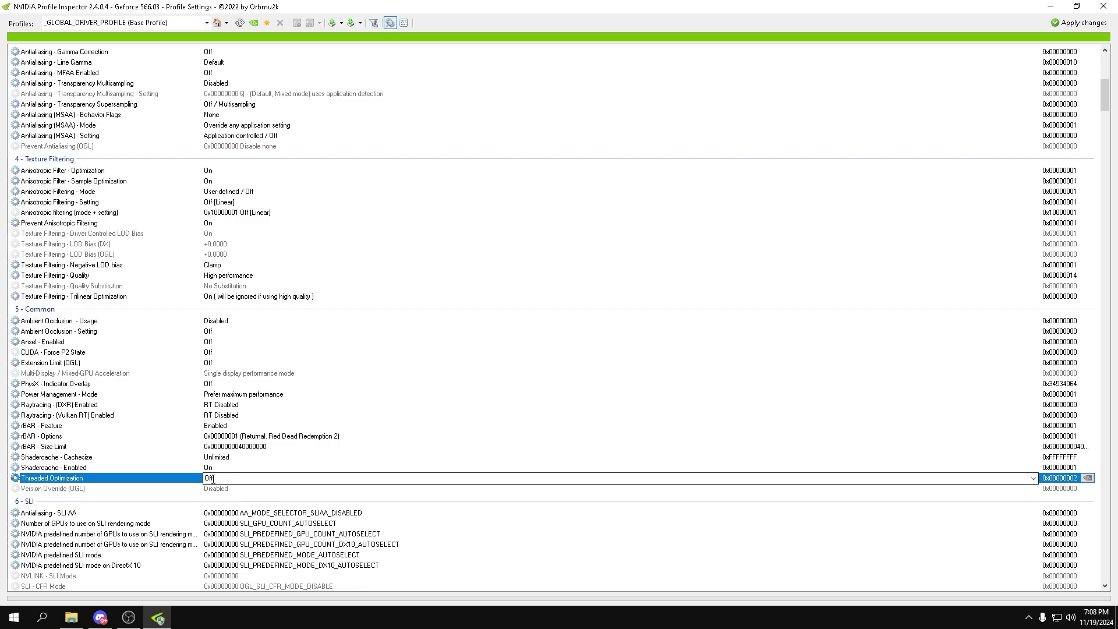
- Keep NVIDIA Predefined Ansel Usage at ANSEL_ALLOW_DISALLOWED
scroll(222, 481, "down", 6)
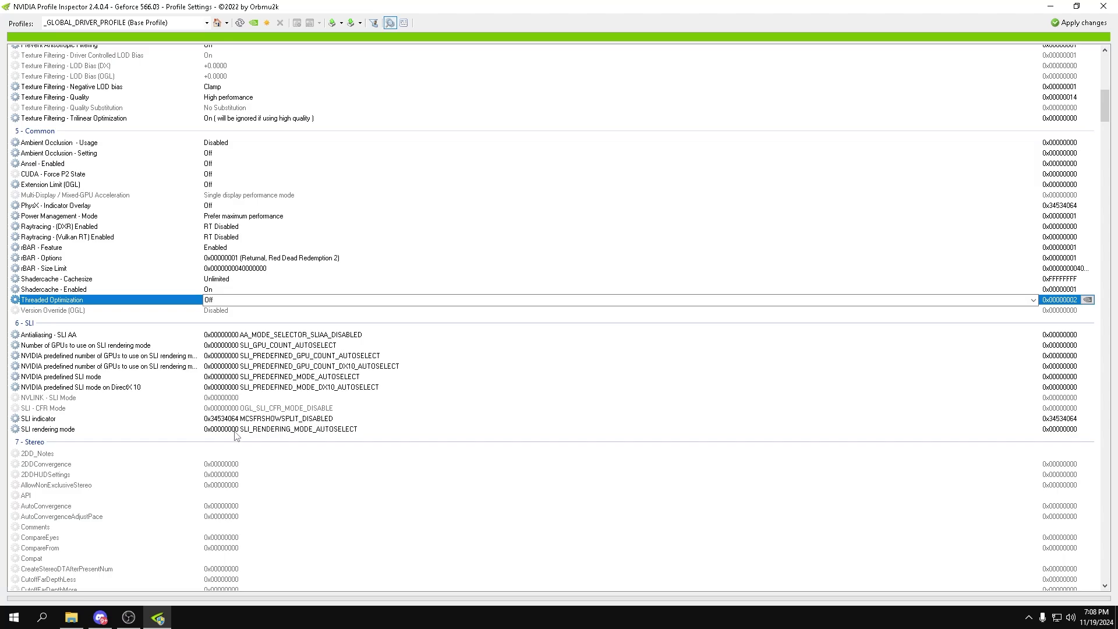
scroll(221, 432, "down", 20)
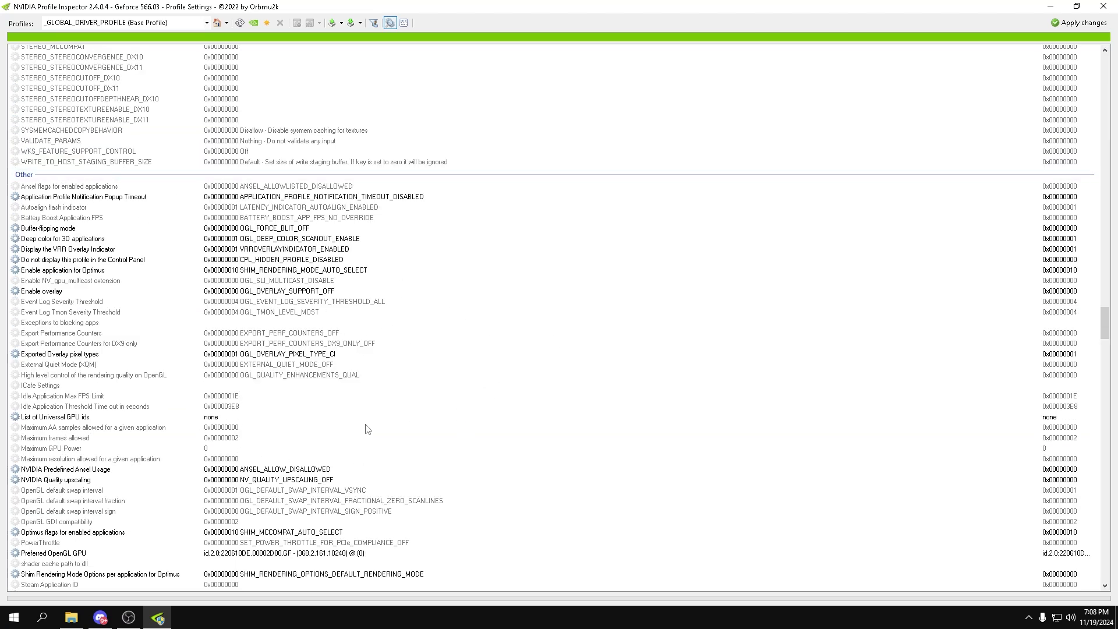
scroll(332, 428, "down", 1)
left_click(233, 440)
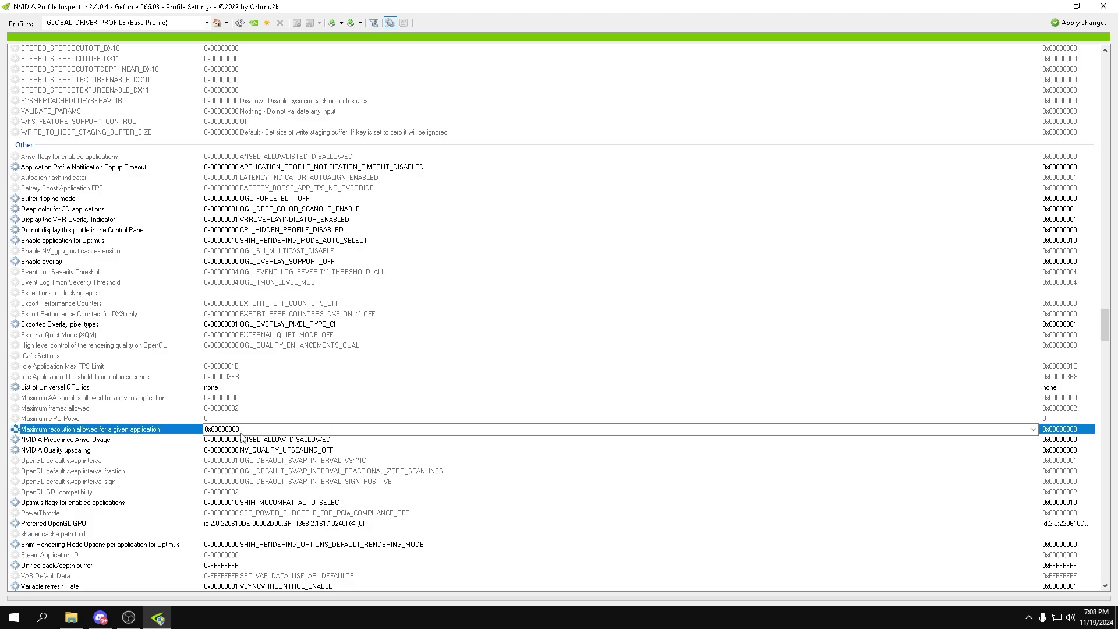
left_click(244, 440)
left_click(1034, 439)
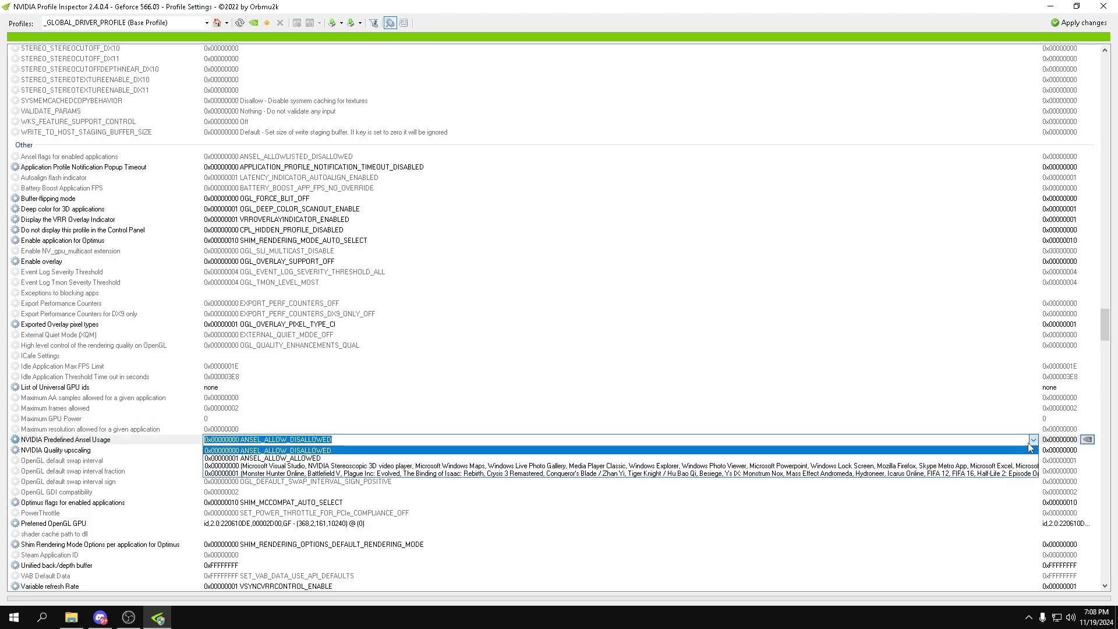
left_click(297, 449)
- Set WKS_MEMORY_ALLOCATION_POLICY_ID to MODERATE_PRE_ALLOCATION
scroll(363, 478, "down", 3)
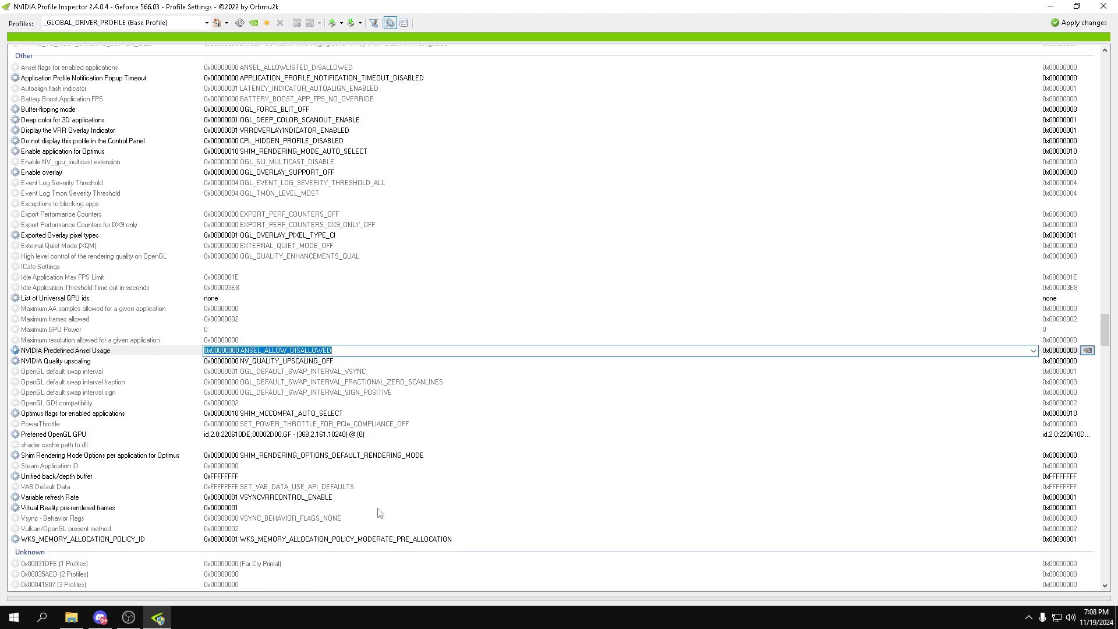
scroll(379, 512, "down", 1)
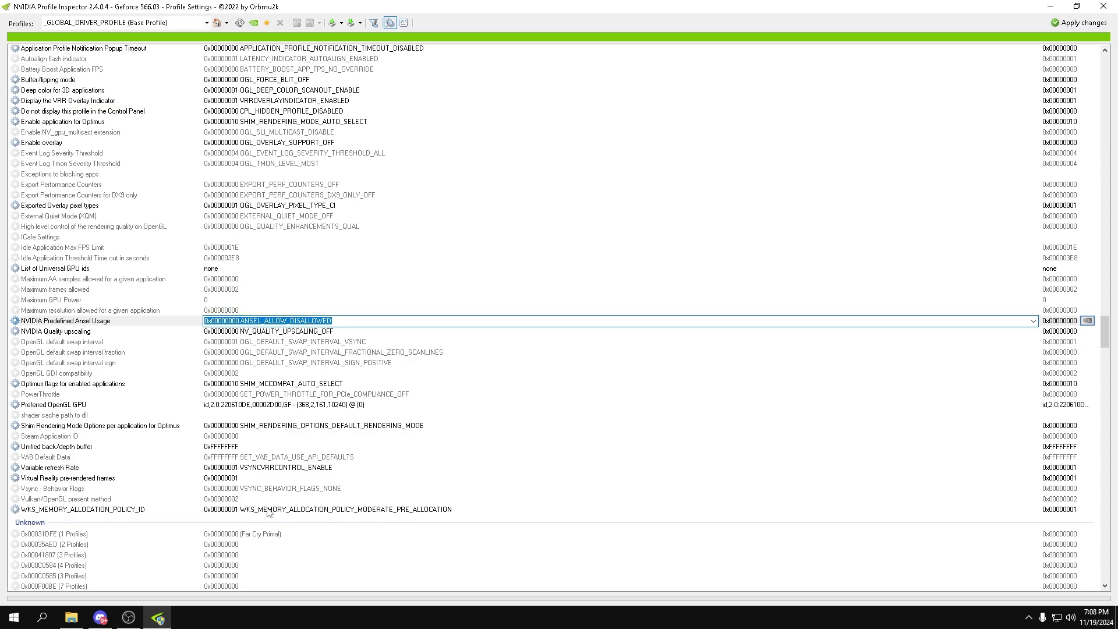
left_click(361, 510)
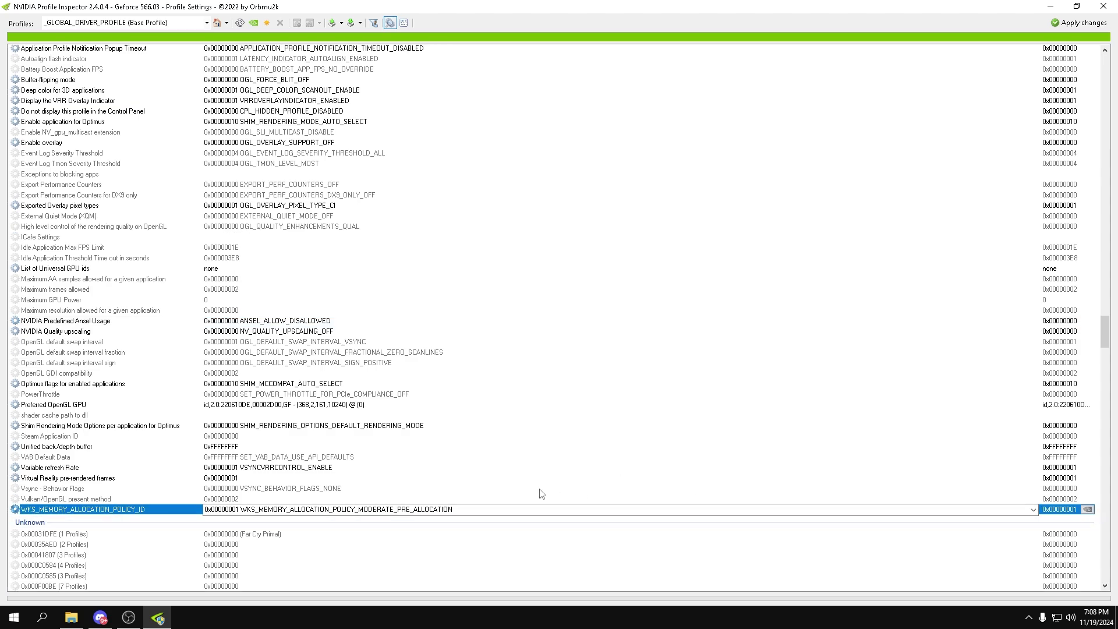
left_click(1033, 510)
left_click(1033, 509)
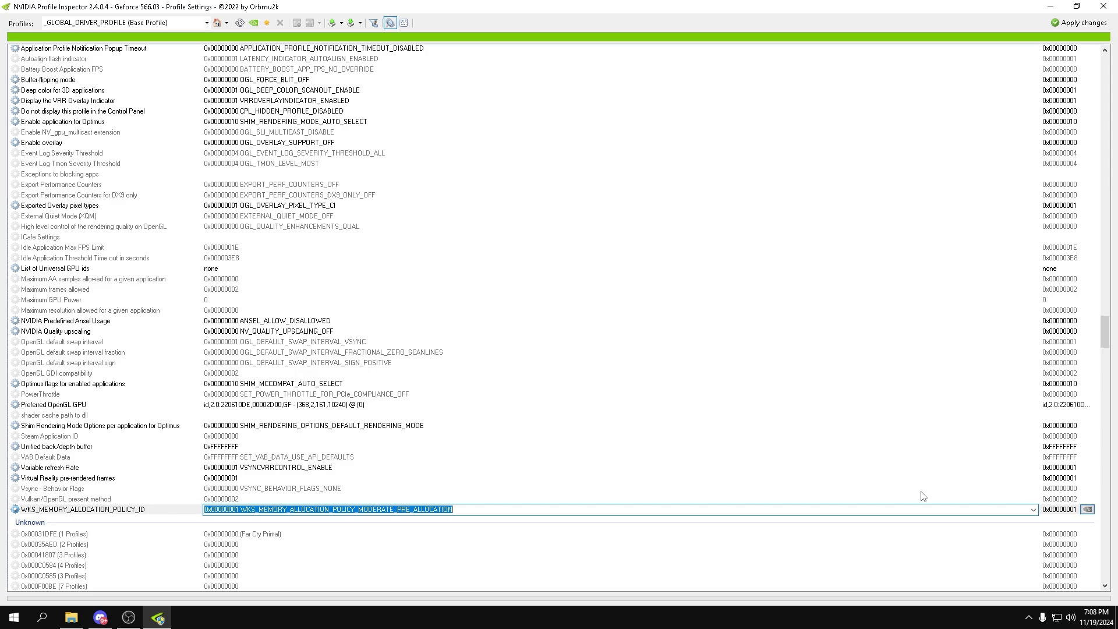
left_click(496, 510)
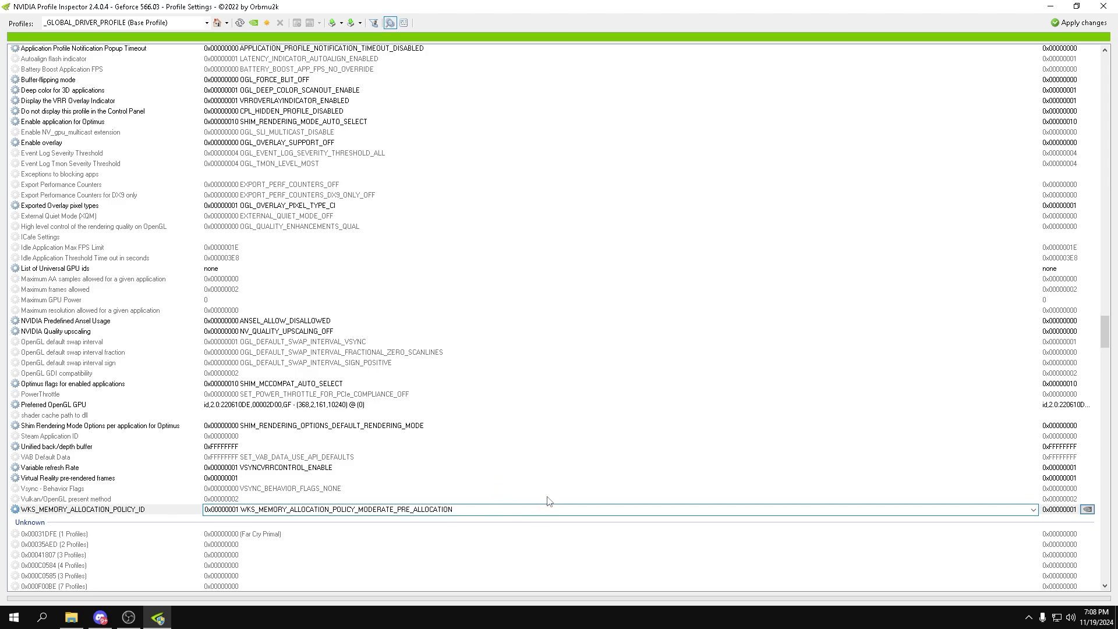
left_click(1080, 24)
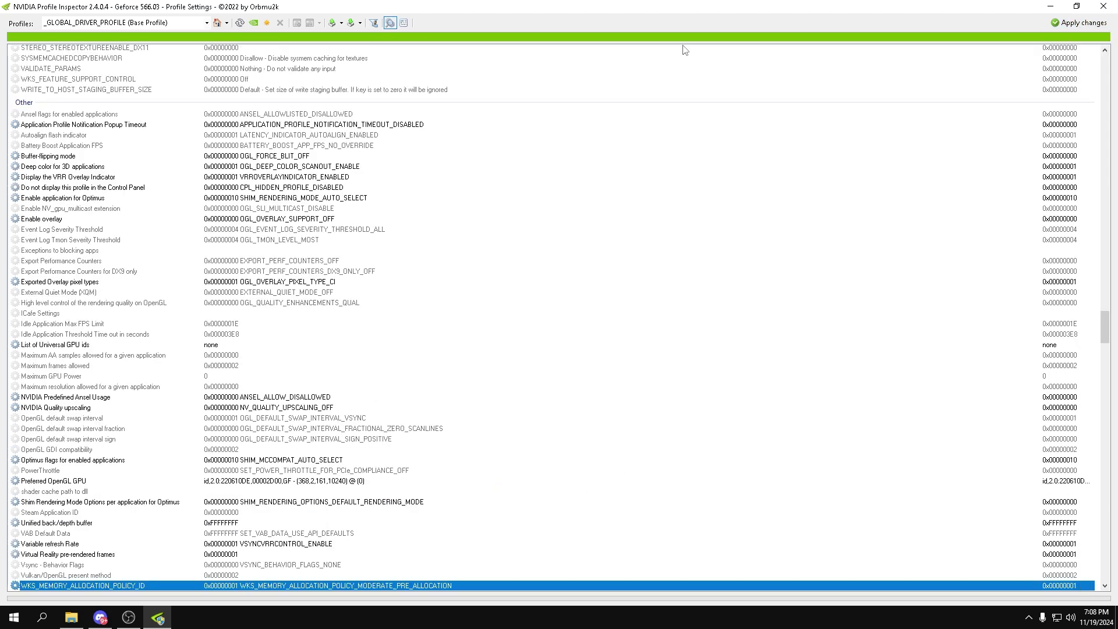
- Apply the global profile changes, then close Profile Inspector and the NV TWEAK folder
left_click(389, 24)
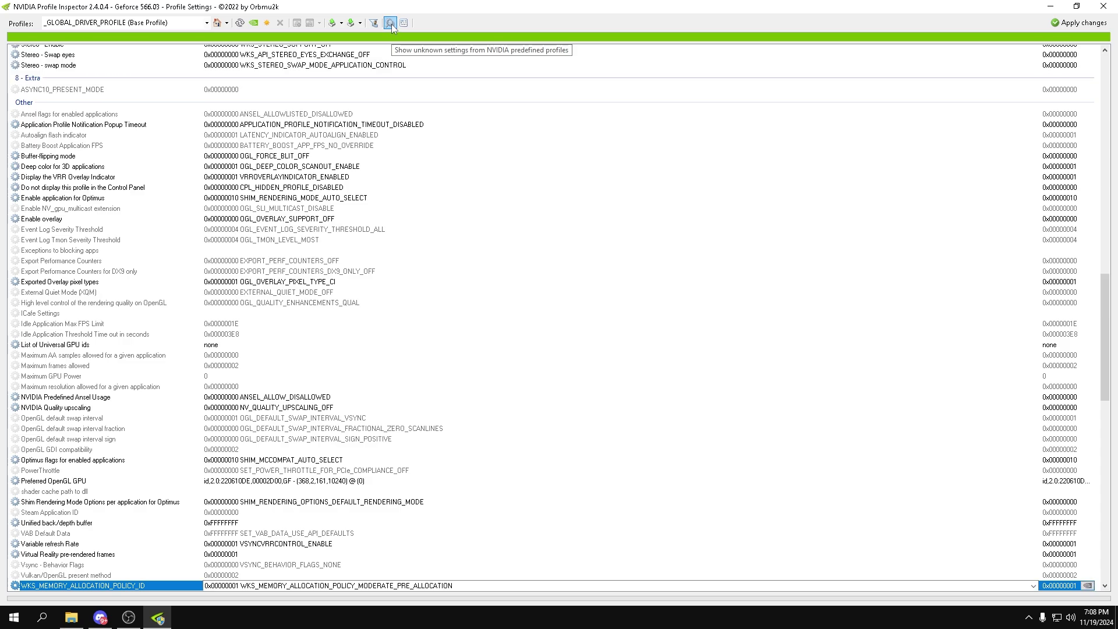
scroll(719, 179, "down", 10)
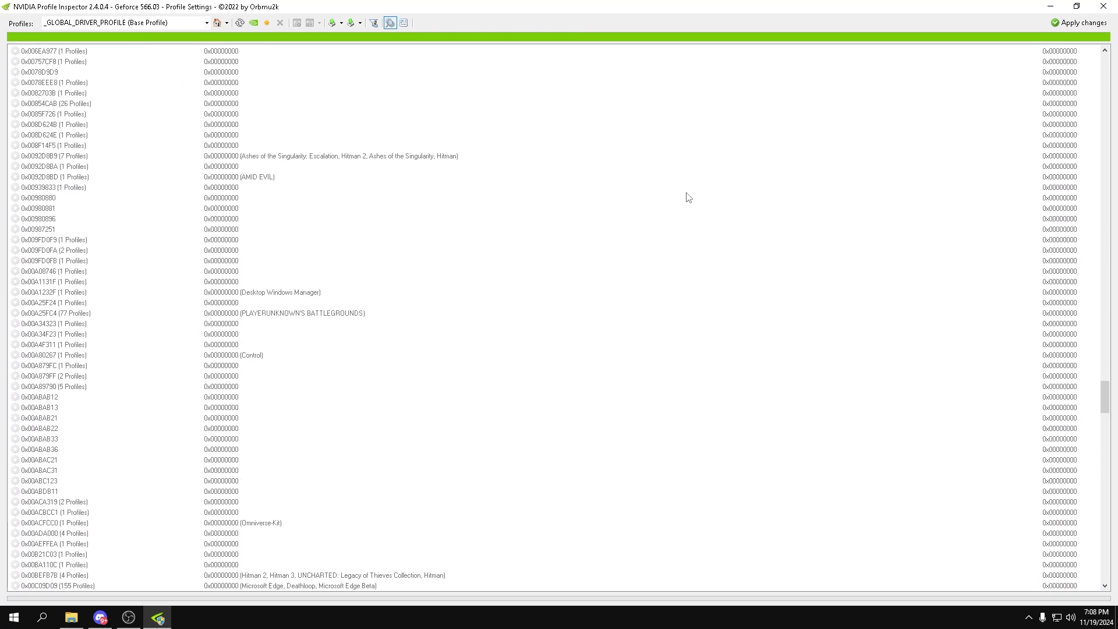
left_click(1080, 22)
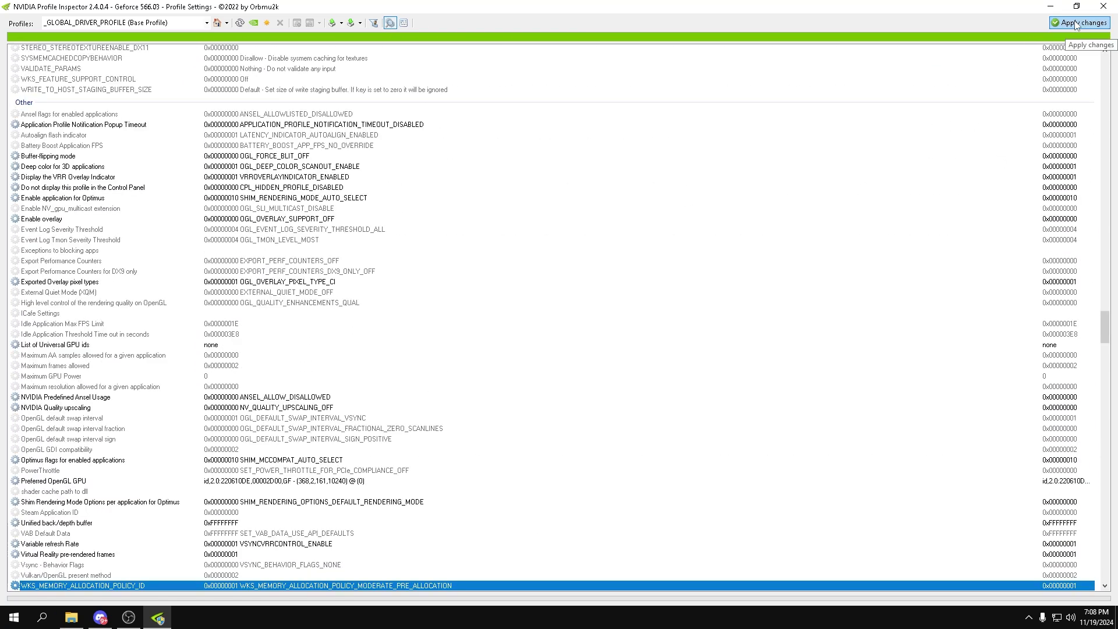
left_click(1114, 5)
left_click(914, 111)
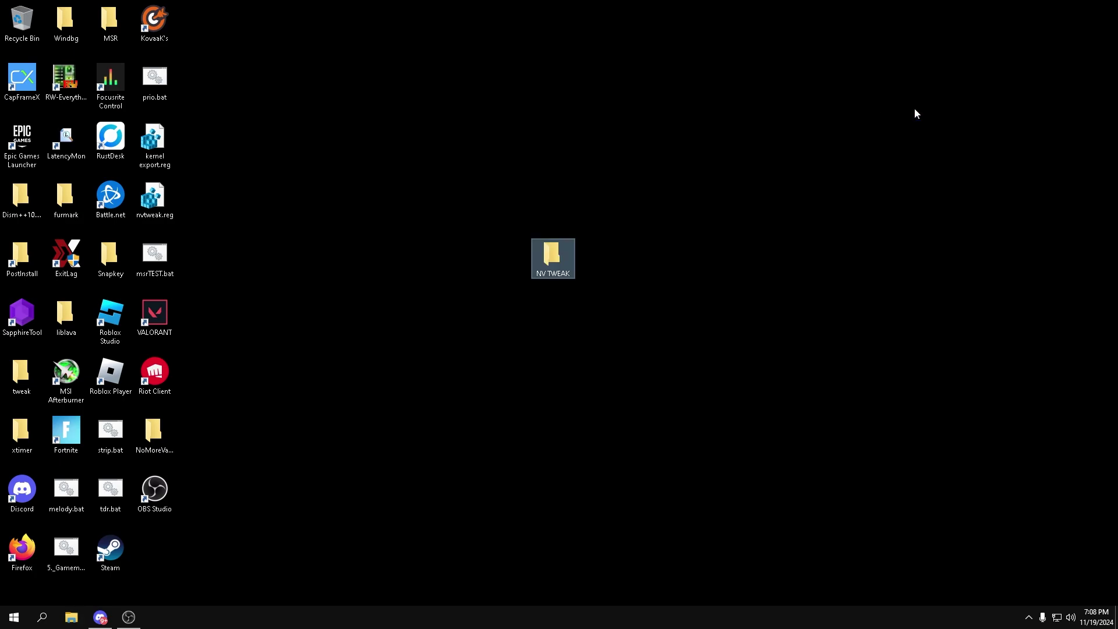
- Launch NVIDIA Control Panel from the desktop menu and browse pages to Configure Surround, PhysX
right_click(767, 125)
left_click(697, 223)
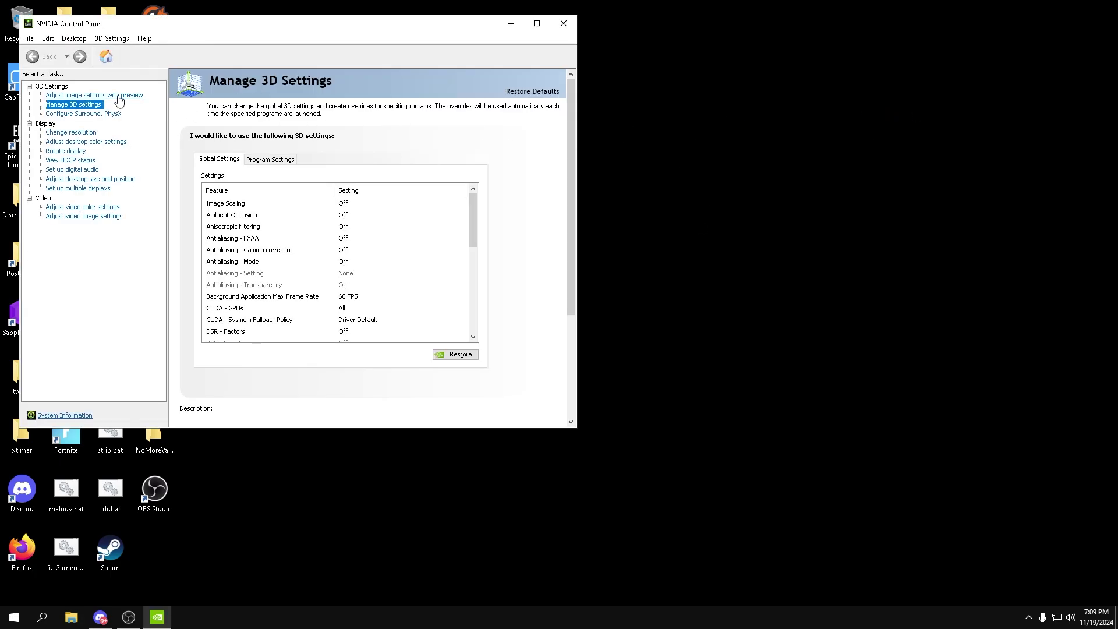
left_click(119, 97)
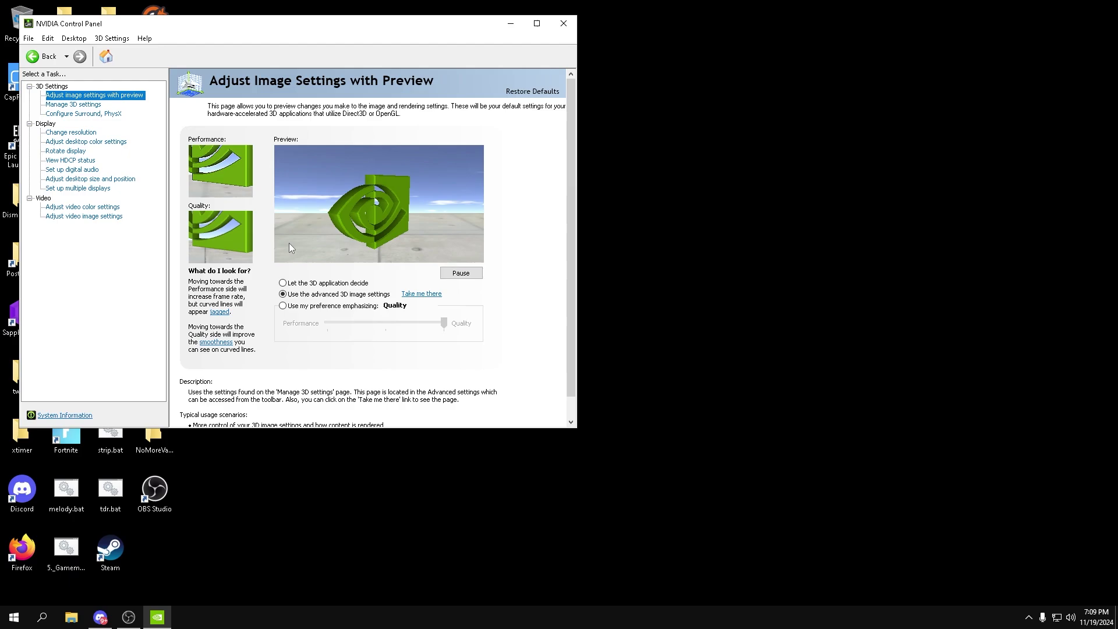
left_click(131, 181)
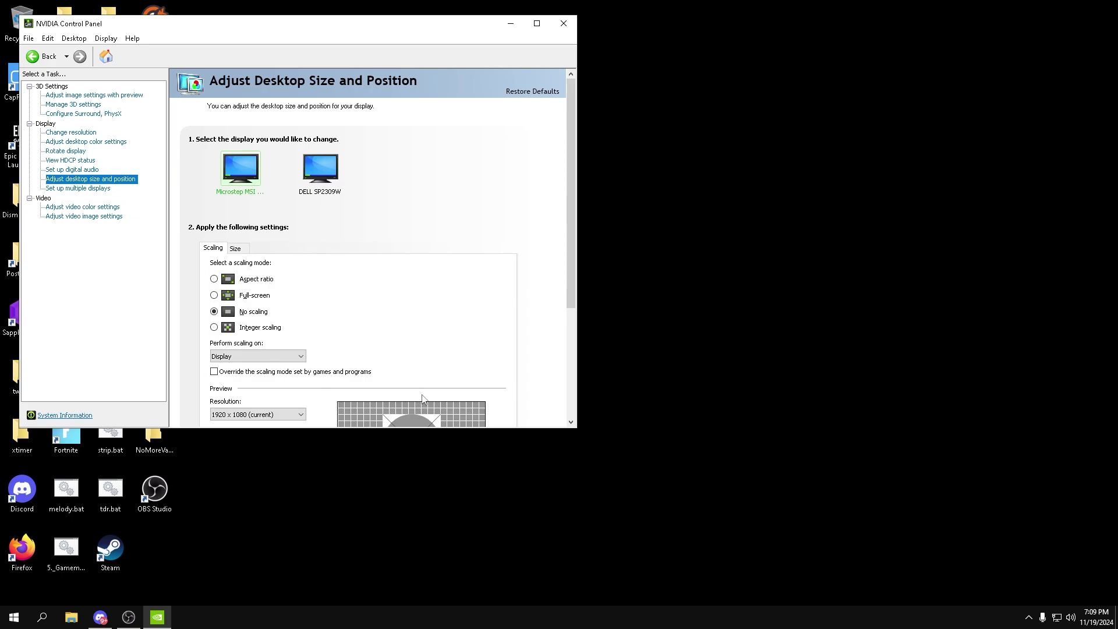
left_click(82, 133)
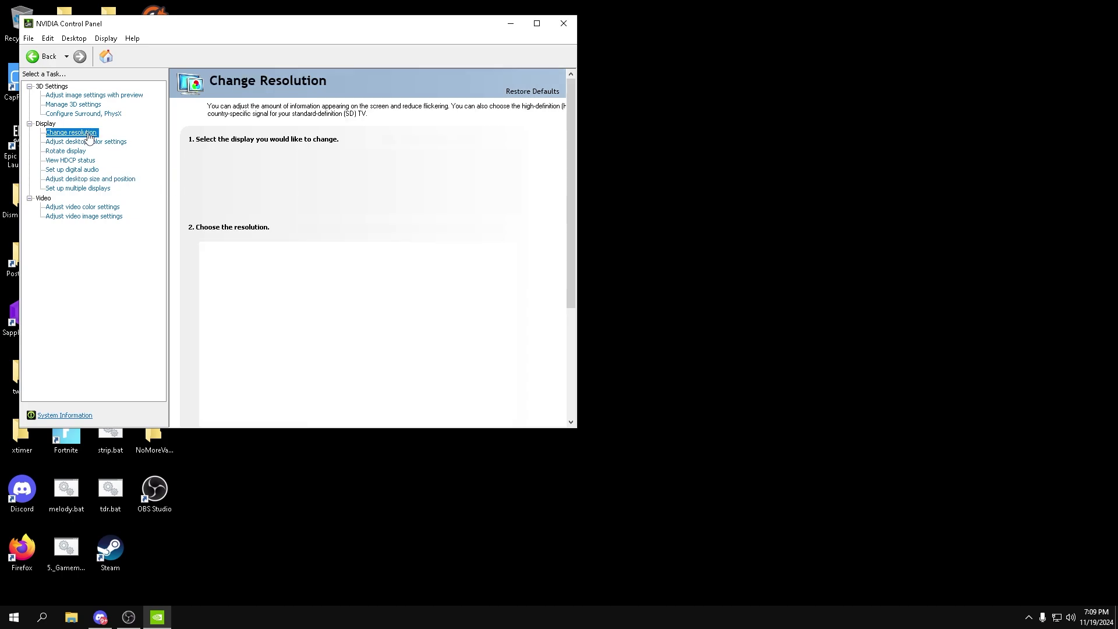
scroll(306, 310, "down", 1)
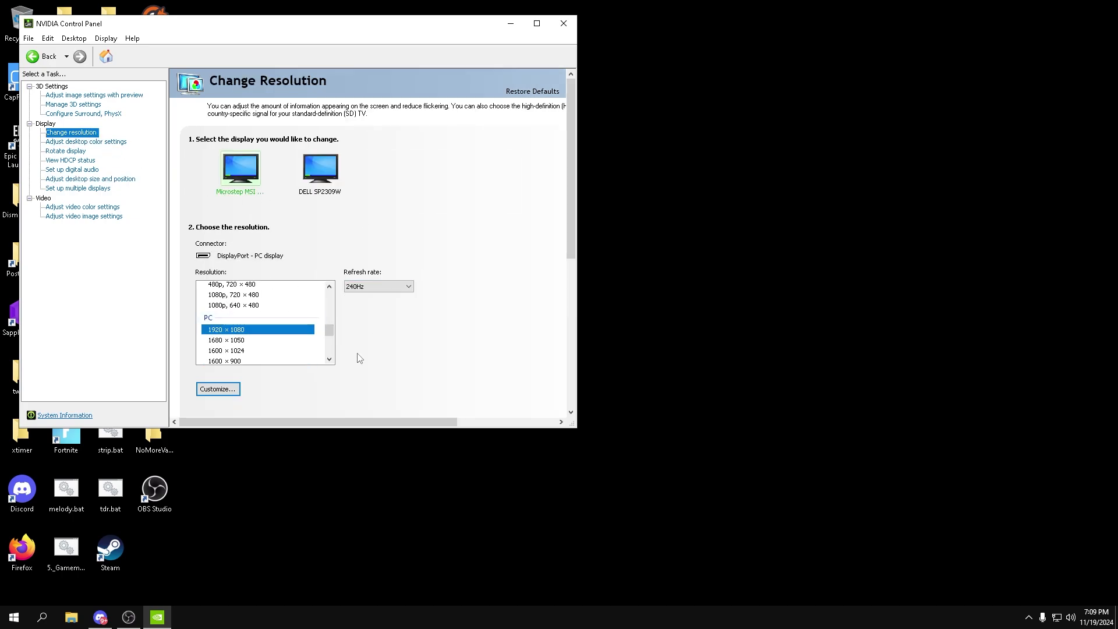
scroll(358, 355, "down", 3)
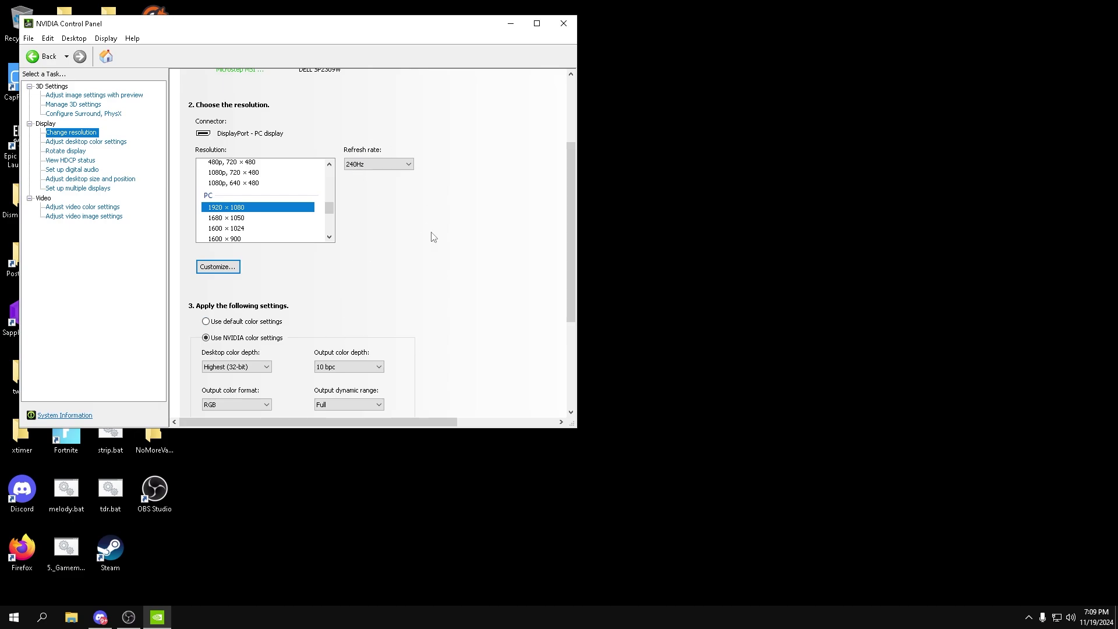
left_click(96, 114)
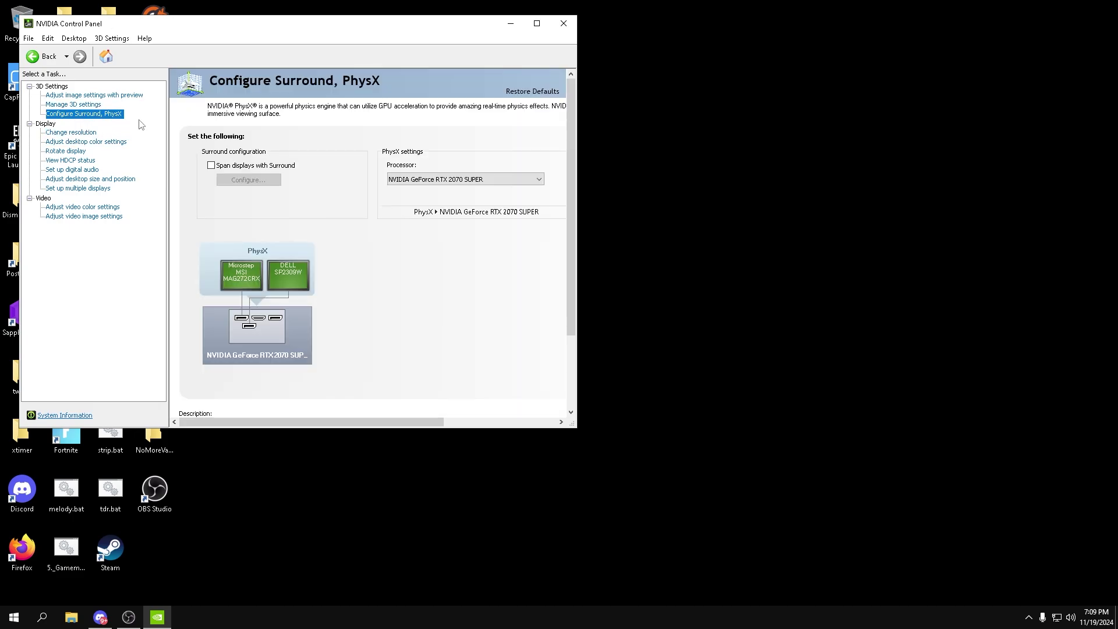
- Keep PhysX on the RTX 2070 SUPER, then review Manage 3D Settings' global settings list
left_click(449, 179)
left_click(443, 197)
left_click(73, 105)
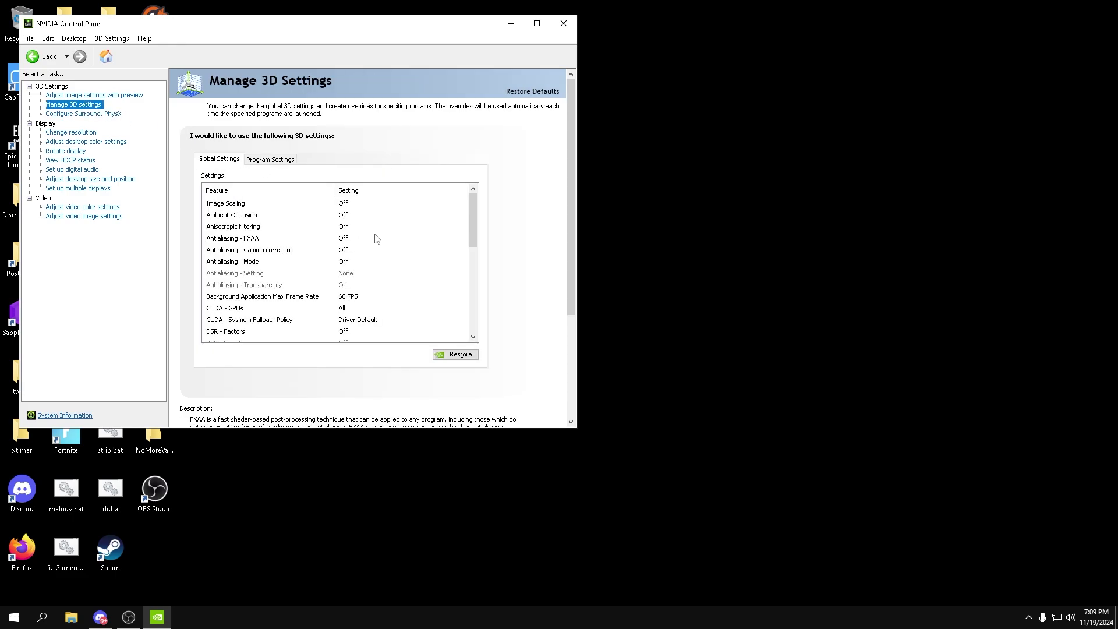
scroll(376, 237, "down", 3)
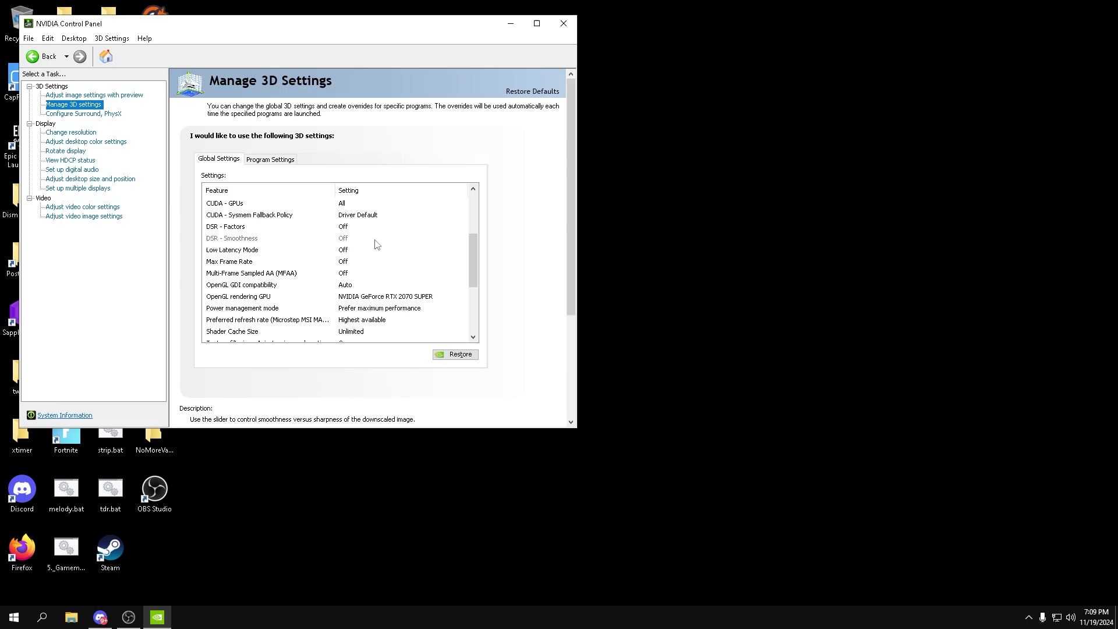
scroll(378, 246, "down", 4)
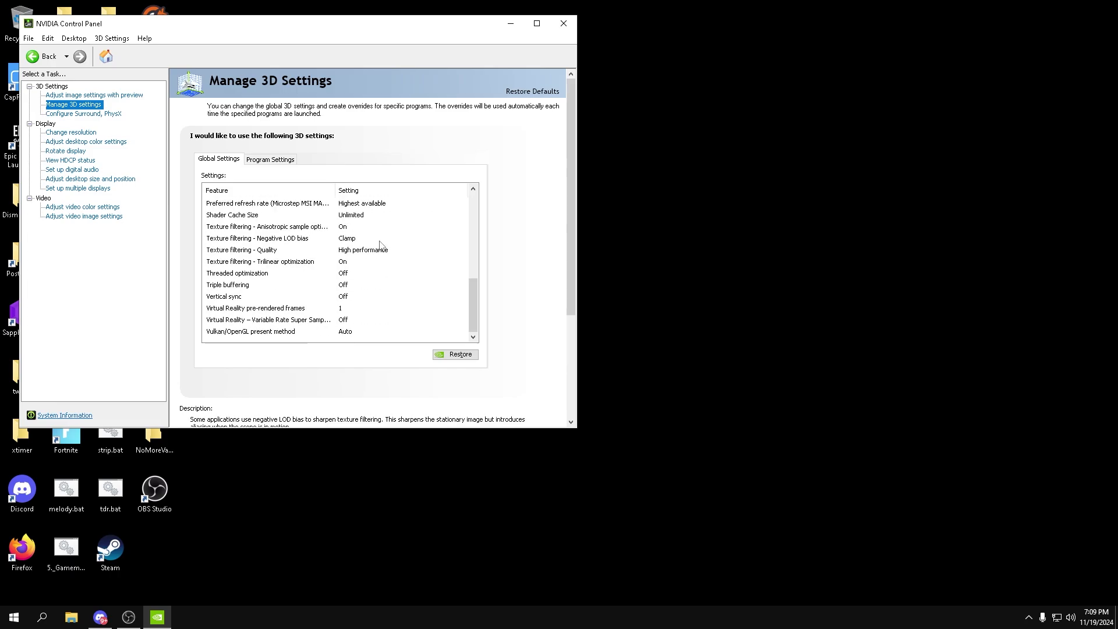
left_click_drag(473, 290, 454, 205)
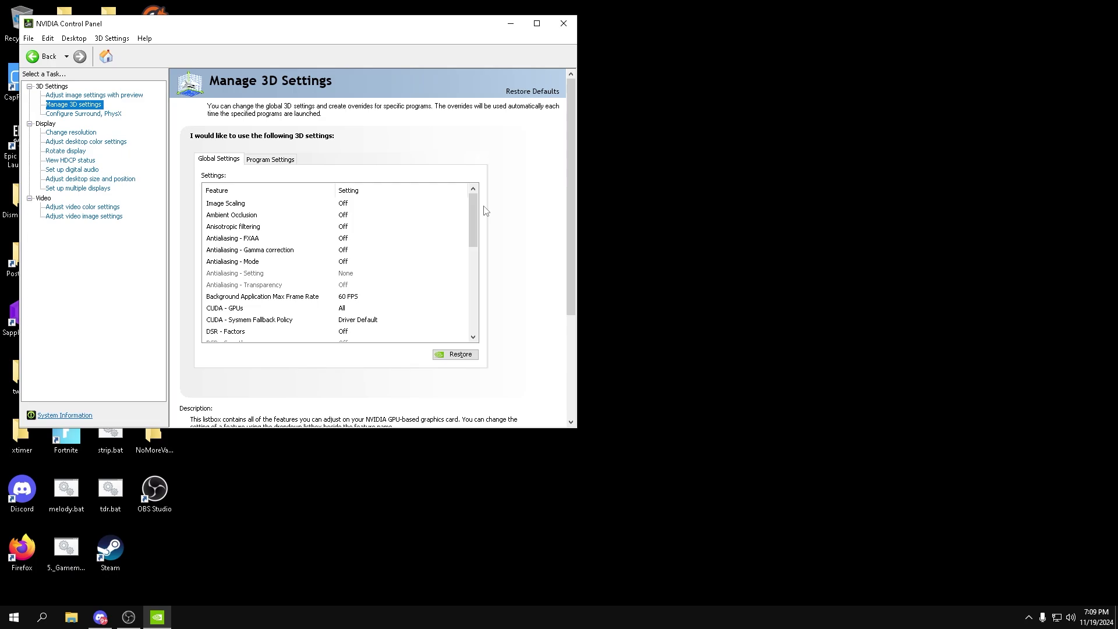
- Add C:\Windows\explorer.exe as a program to customise under Program Settings
left_click(291, 161)
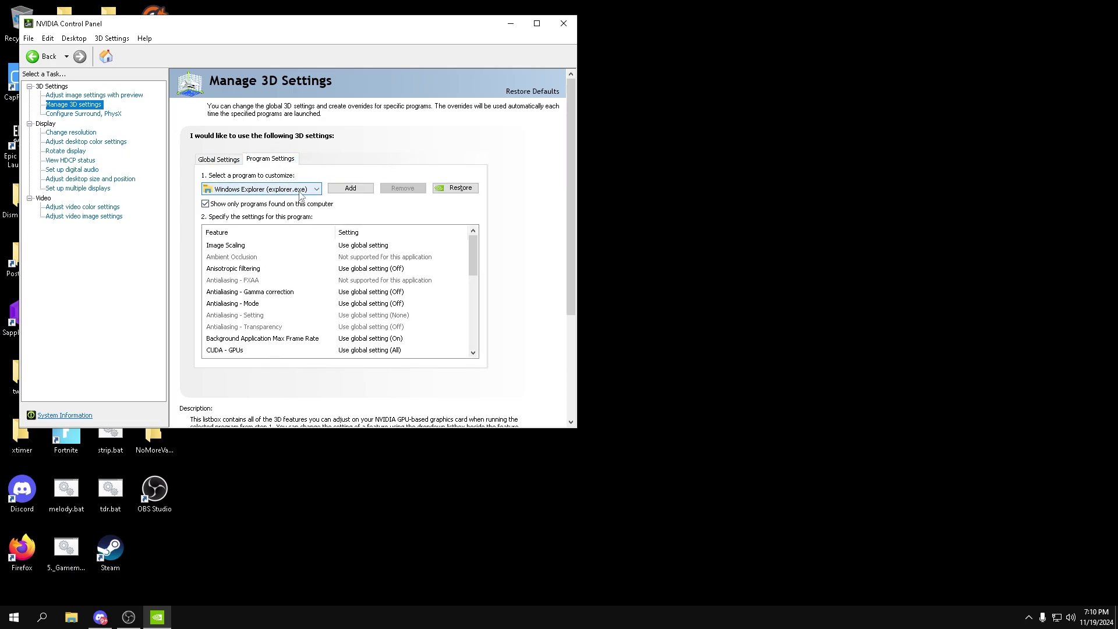
left_click(300, 189)
left_click(361, 188)
left_click(361, 188)
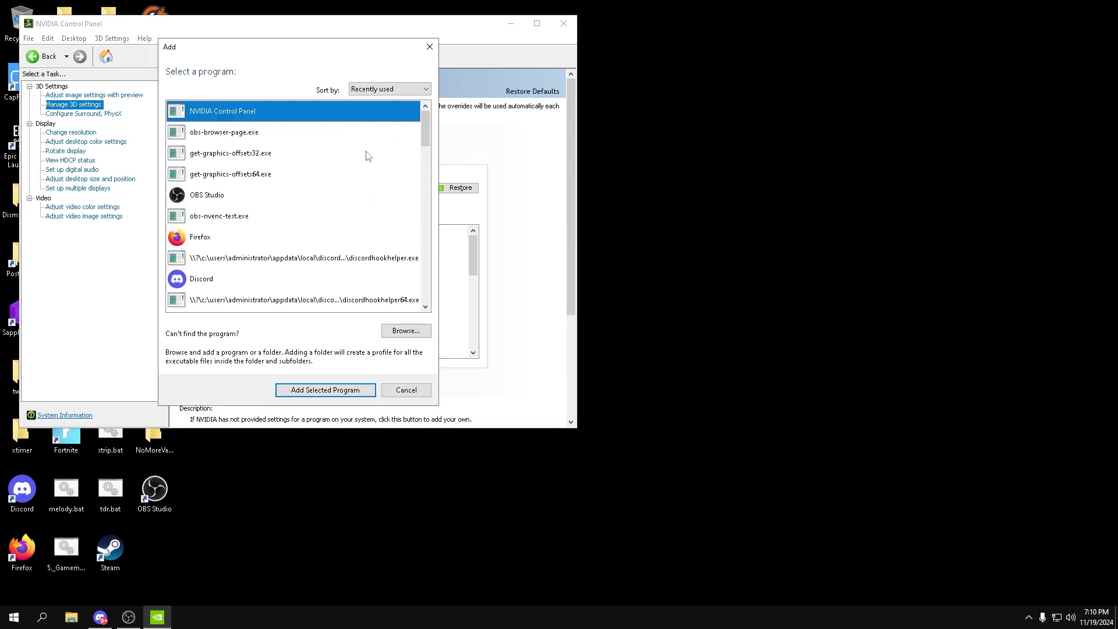
left_click(406, 330)
left_click_drag(654, 166, 651, 326)
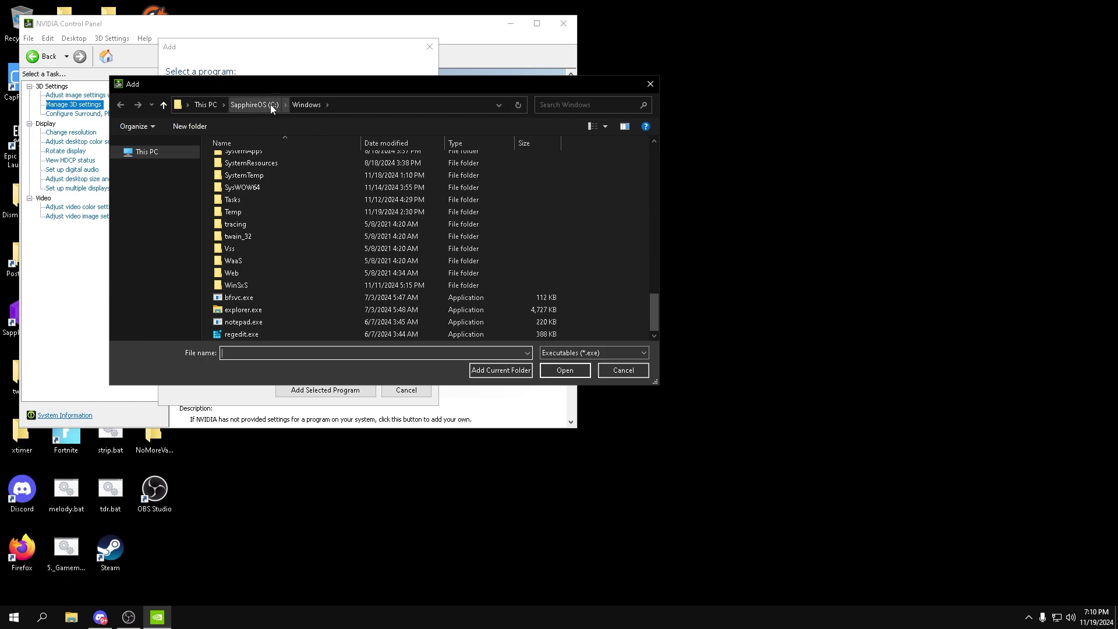
double_click(272, 311)
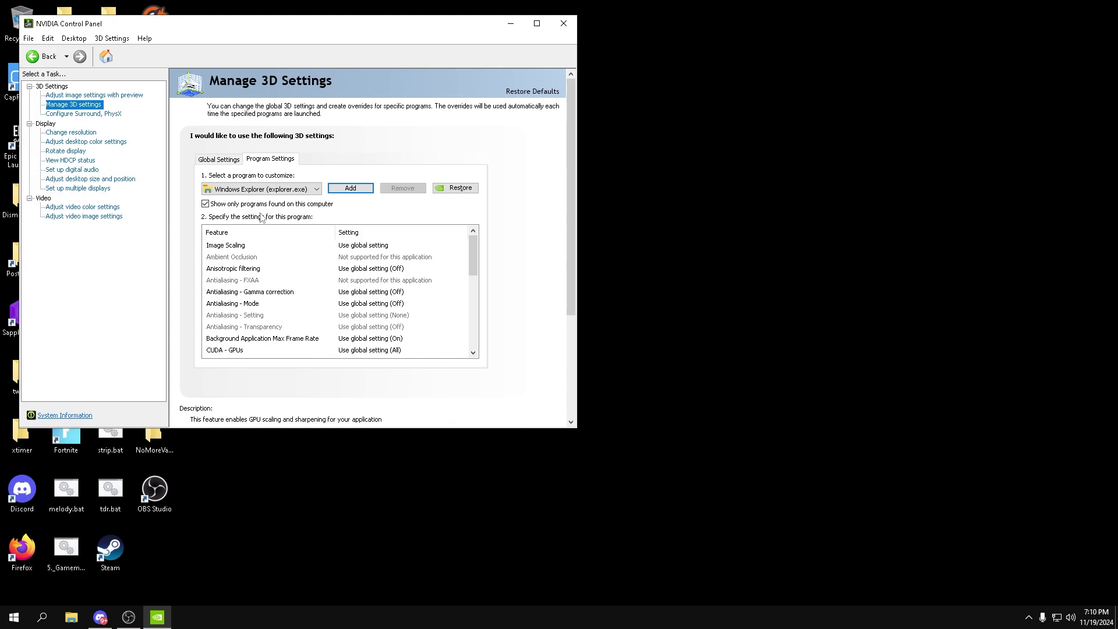
- Set explorer.exe Power management mode to Prefer maximum performance, apply, confirm, and close the panel
scroll(302, 272, "down", 3)
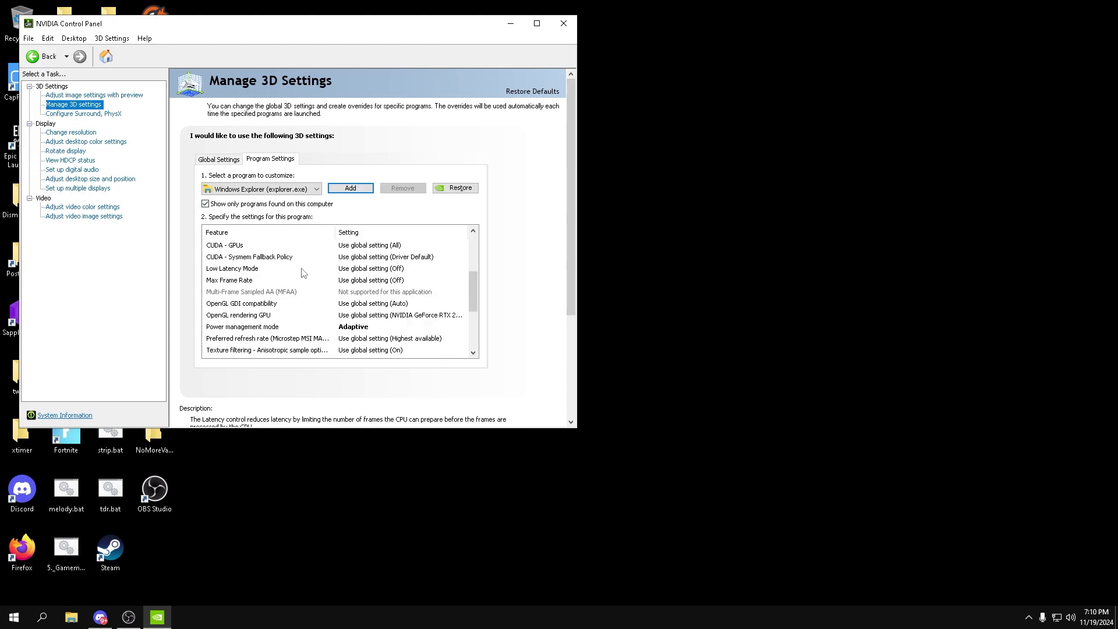
left_click(340, 327)
left_click(379, 366)
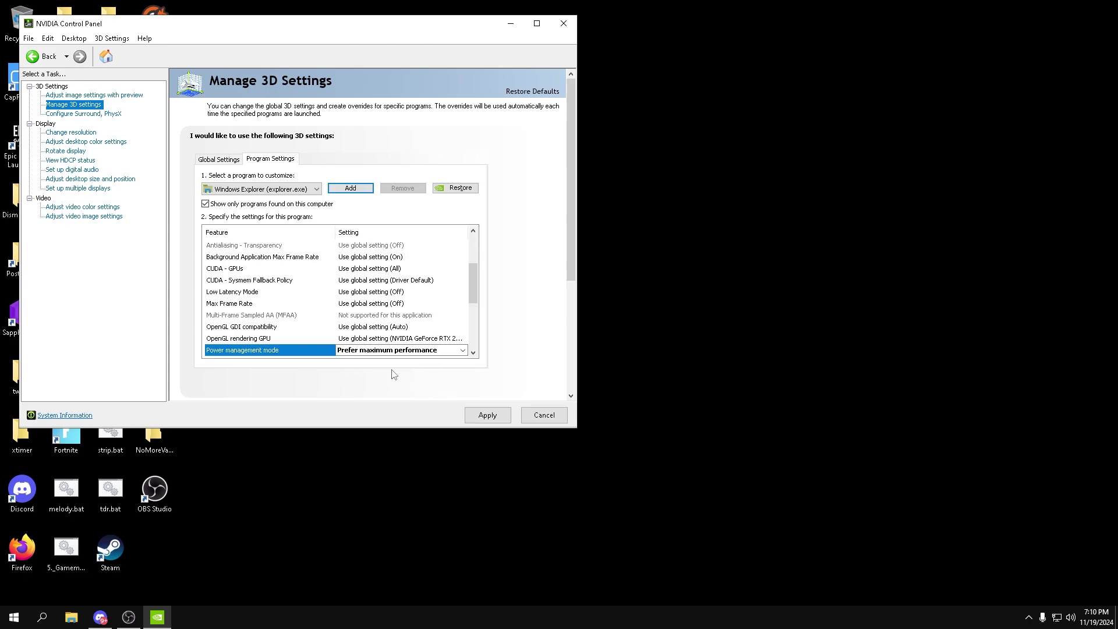
key("Return")
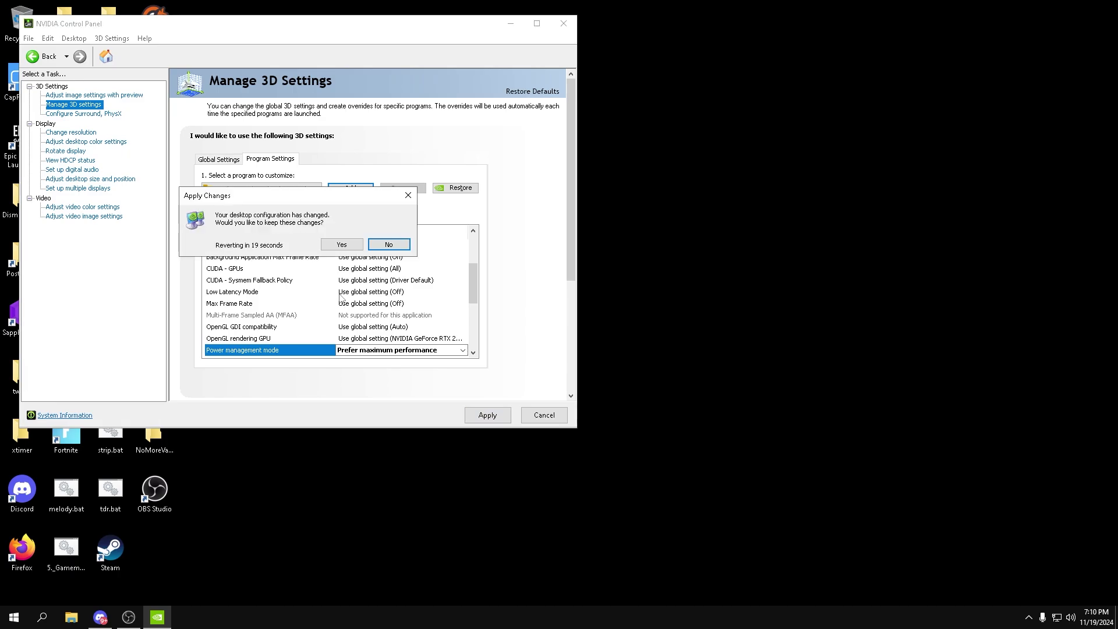
left_click(341, 244)
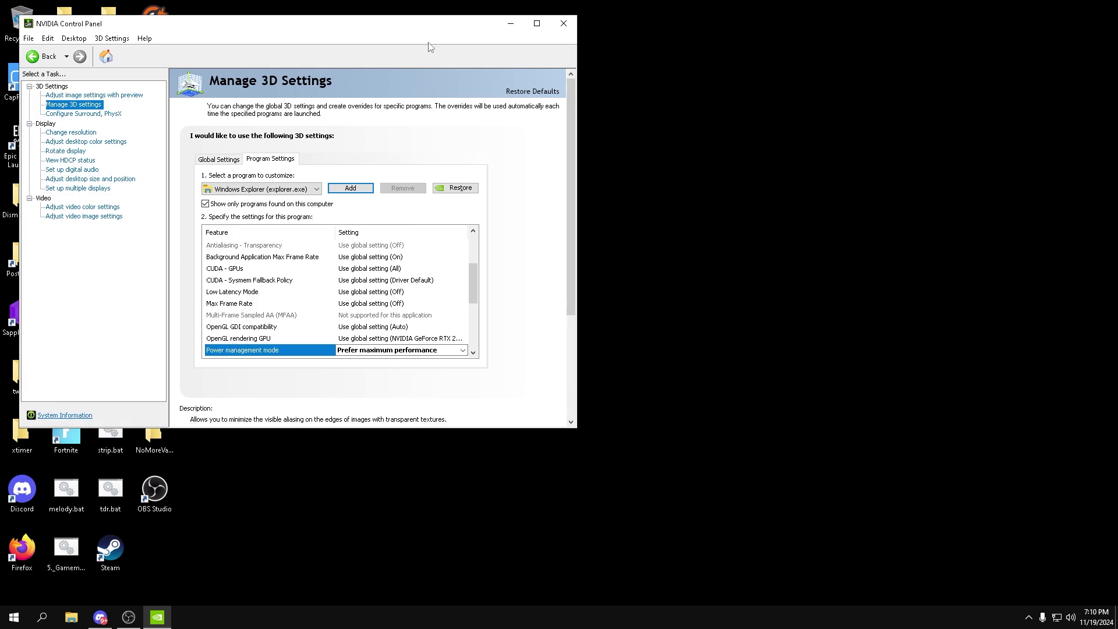
left_click(574, 25)
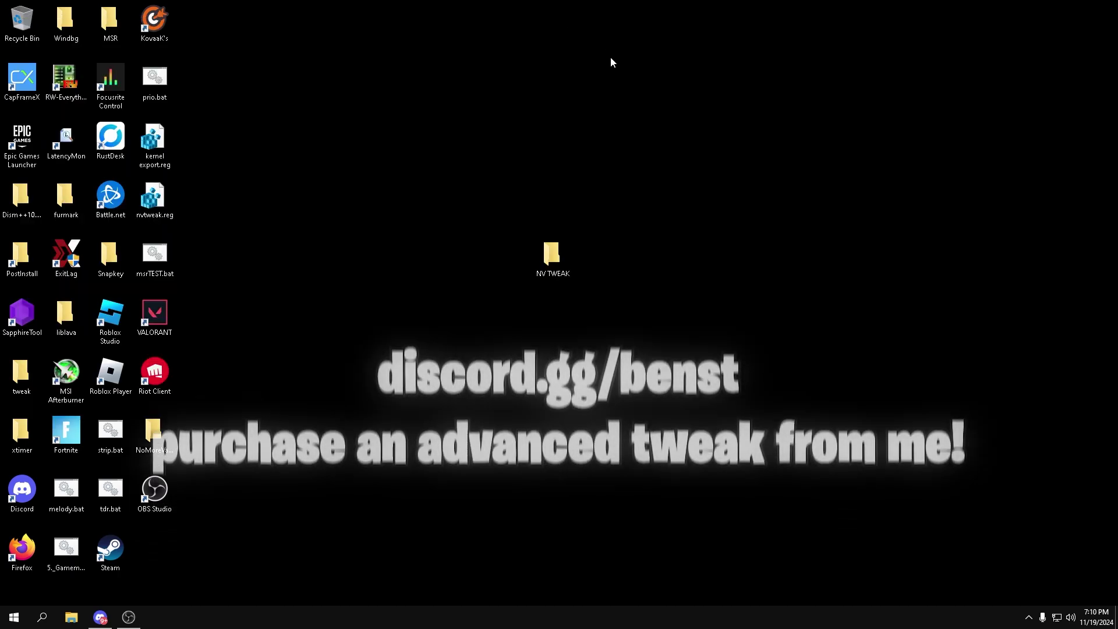